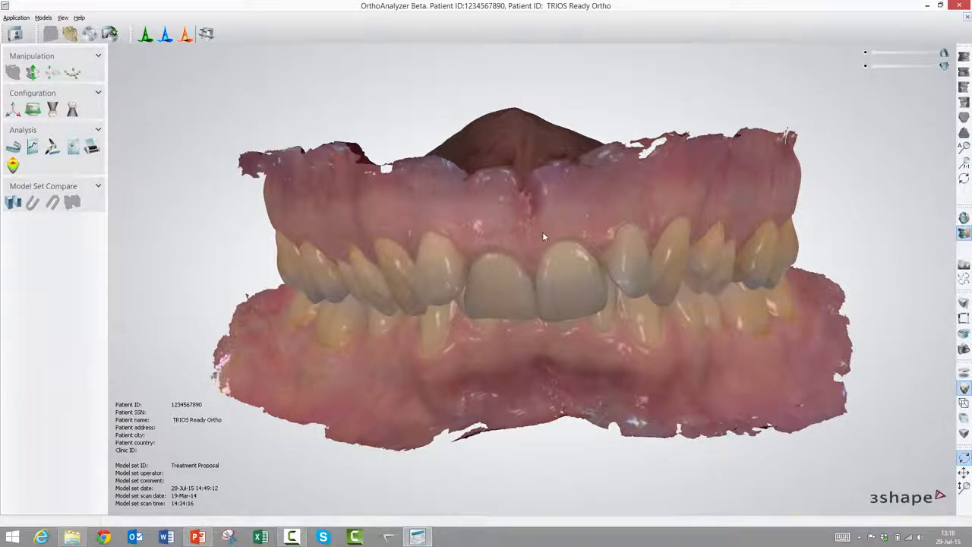
Inspect the front teeth of the closed model set by rotating, panning and zooming the 3D view.
right_drag(540, 232, 593, 231)
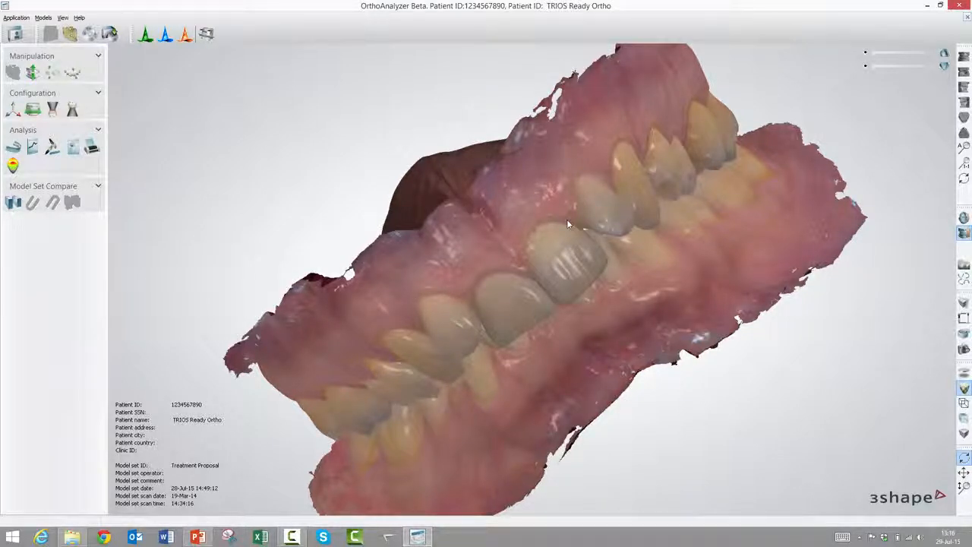
middle_drag(566, 220, 523, 256)
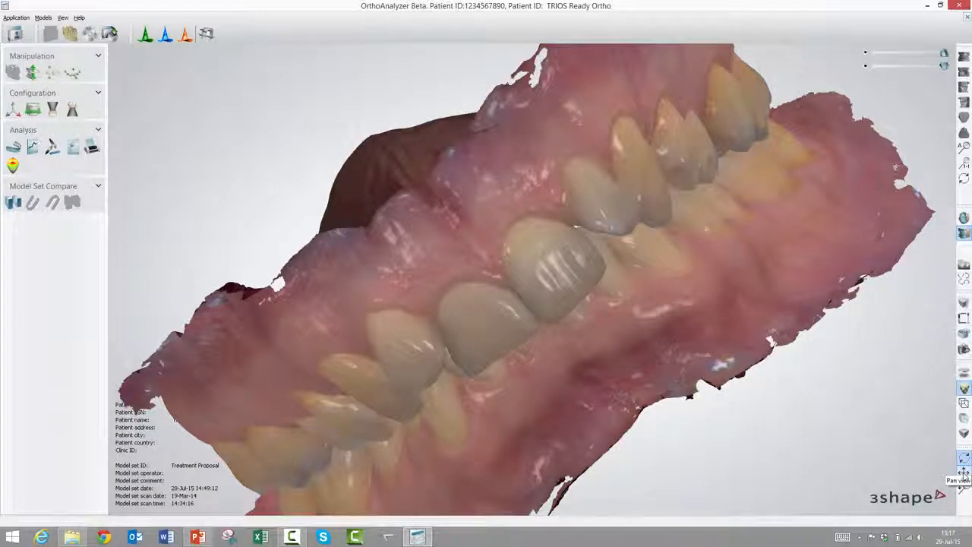
click(962, 472)
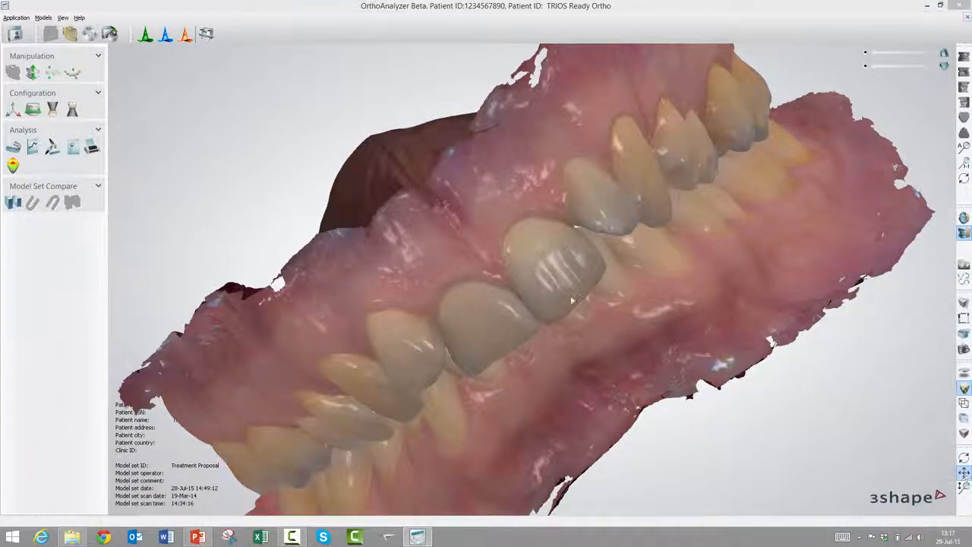
drag(587, 239, 585, 198)
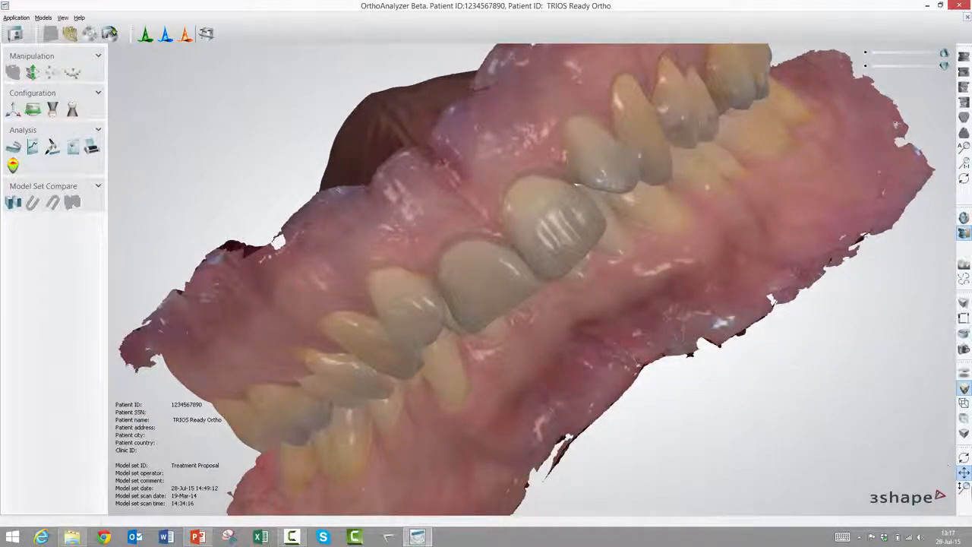
click(964, 489)
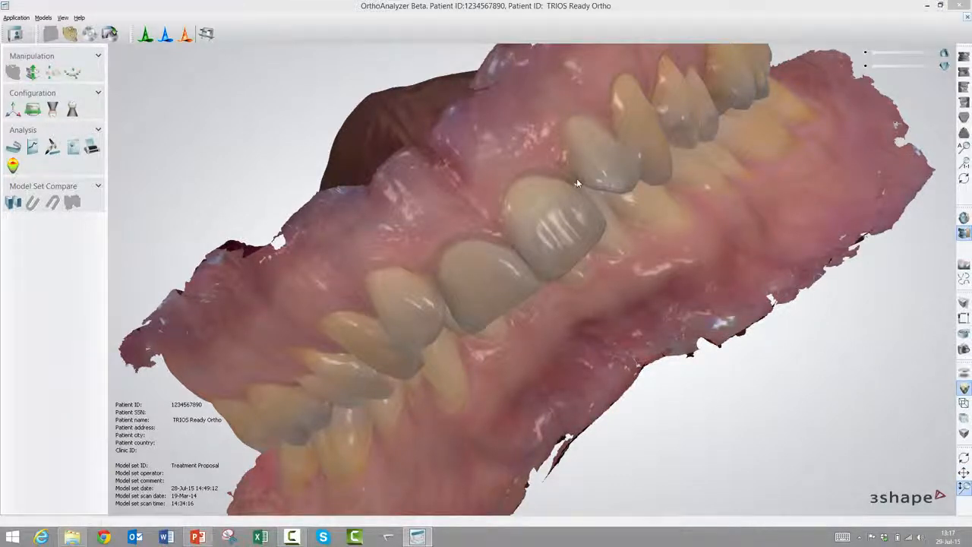
mouse_move(576, 178)
mouse_down()
mouse_move(590, 206)
mouse_move(593, 181)
mouse_move(596, 209)
mouse_move(590, 176)
mouse_move(580, 195)
mouse_up()
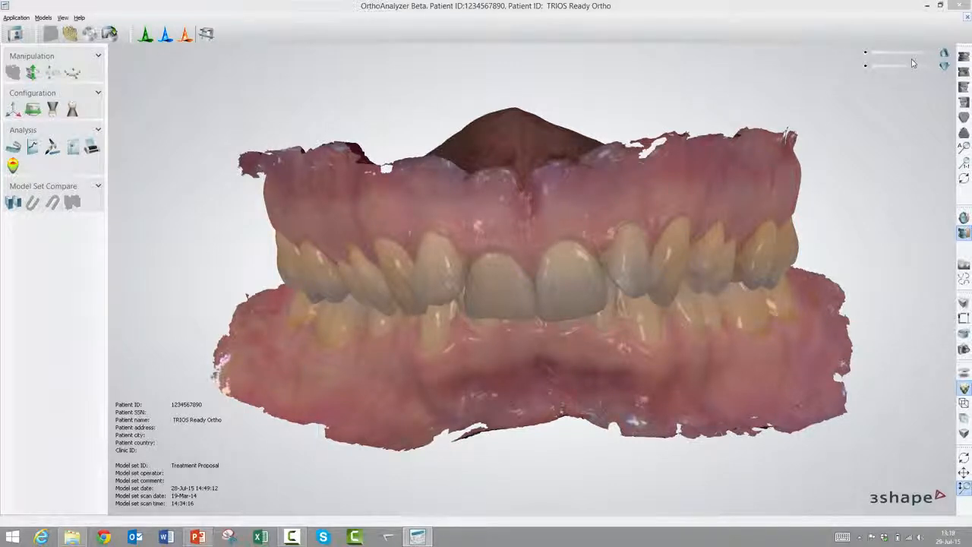
View the maxilla and the mandible separately by toggling each arch's visibility, finishing with both arches shown.
click(867, 70)
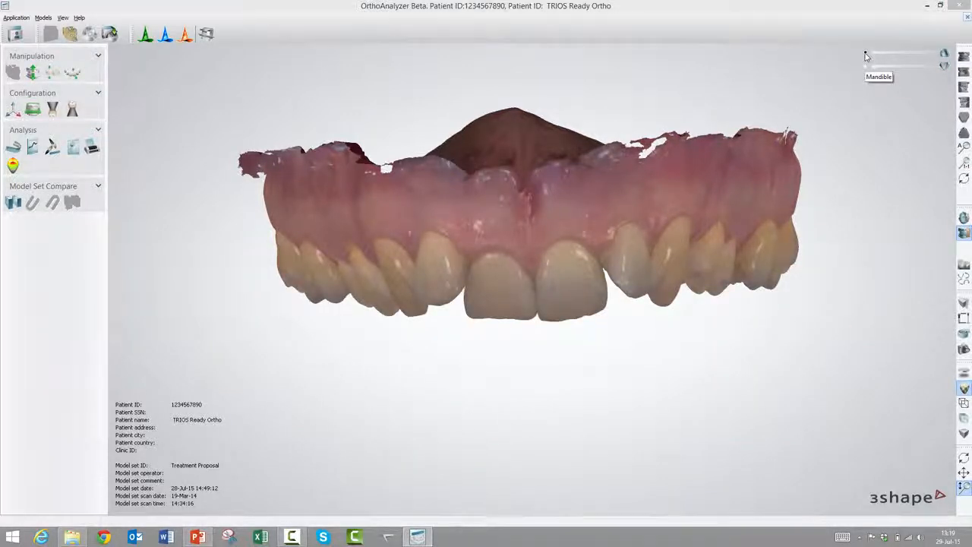
click(865, 54)
click(864, 68)
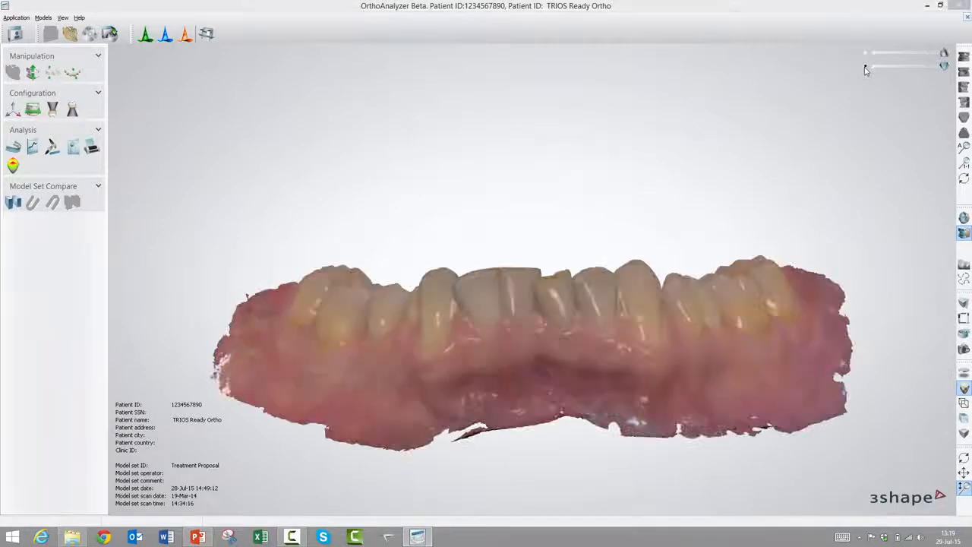
click(864, 54)
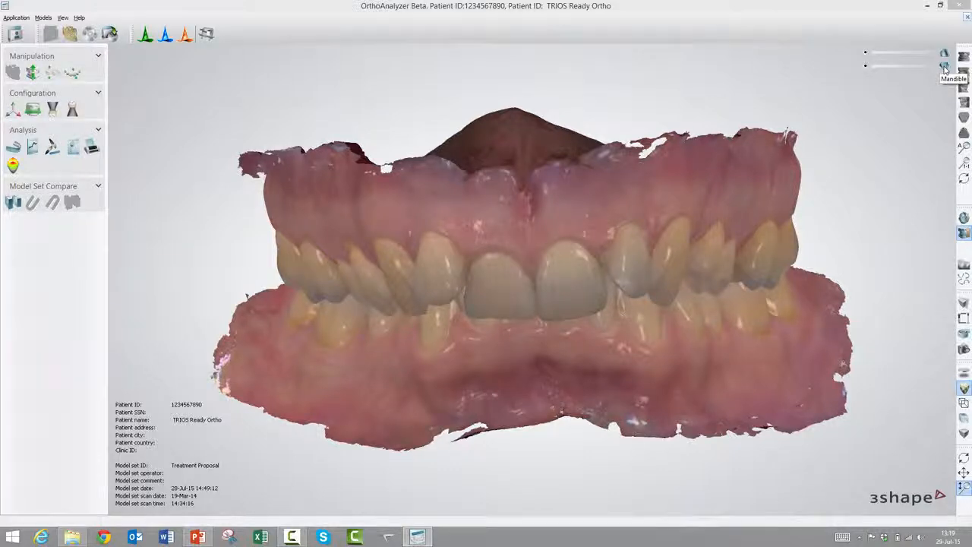
mouse_move(944, 67)
mouse_down()
mouse_move(880, 78)
mouse_move(945, 69)
mouse_up()
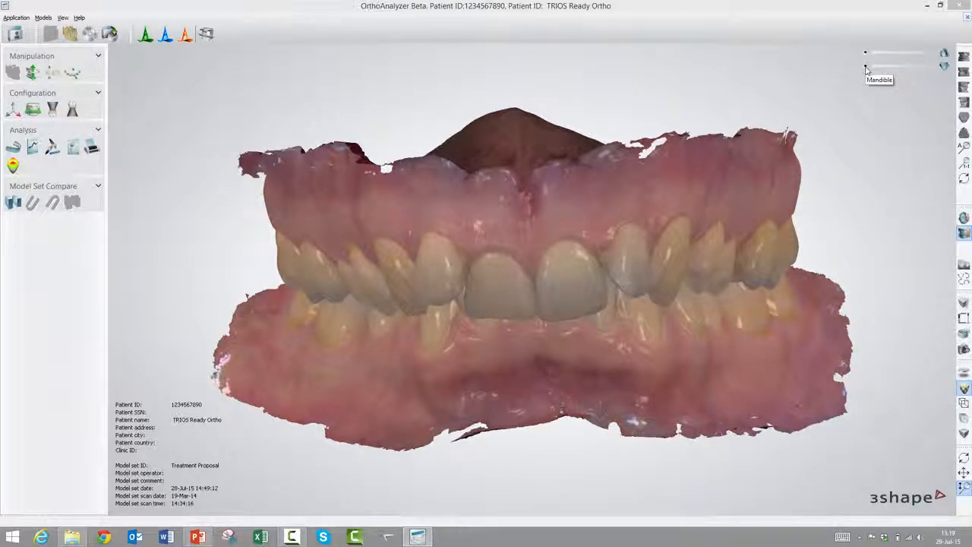
click(866, 70)
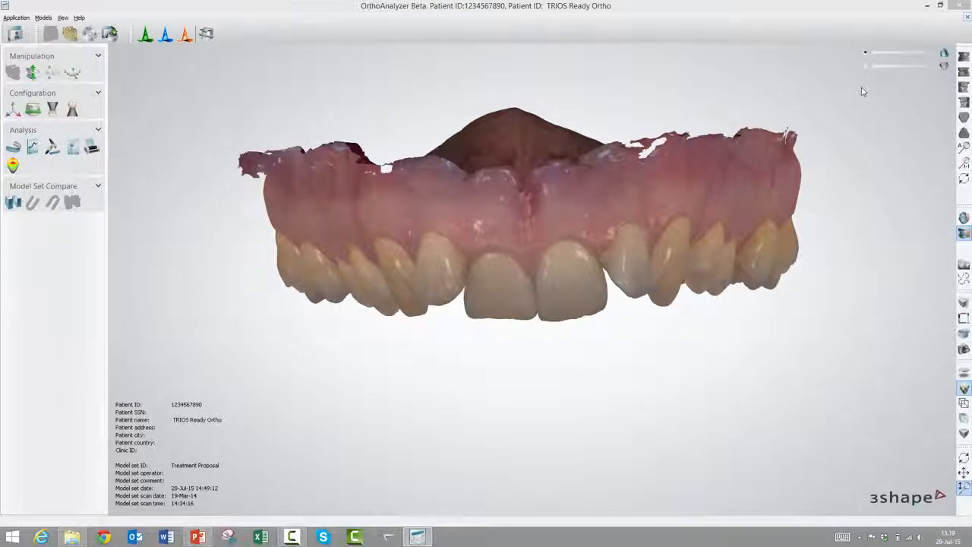
click(866, 69)
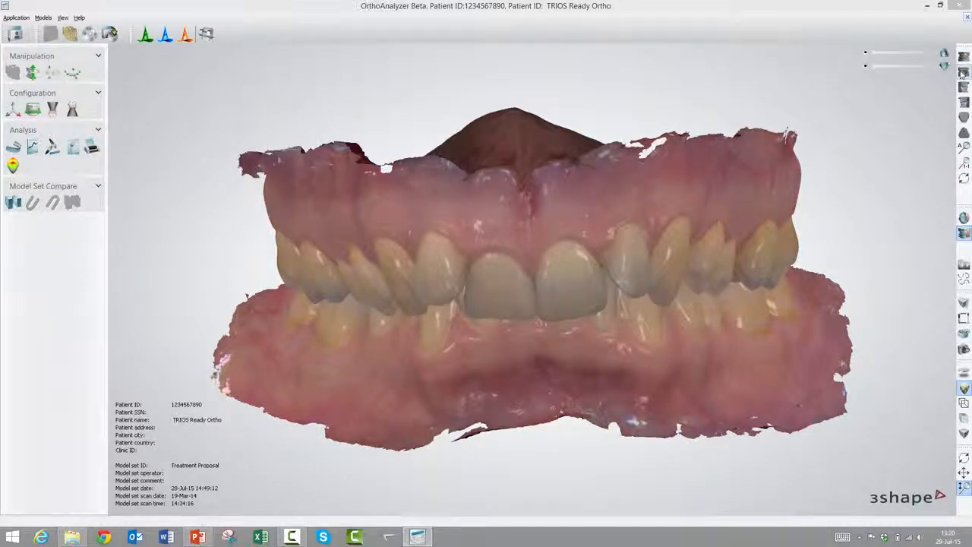
Examine the closed bite from the standard back, right, left, top and bottom views.
click(962, 72)
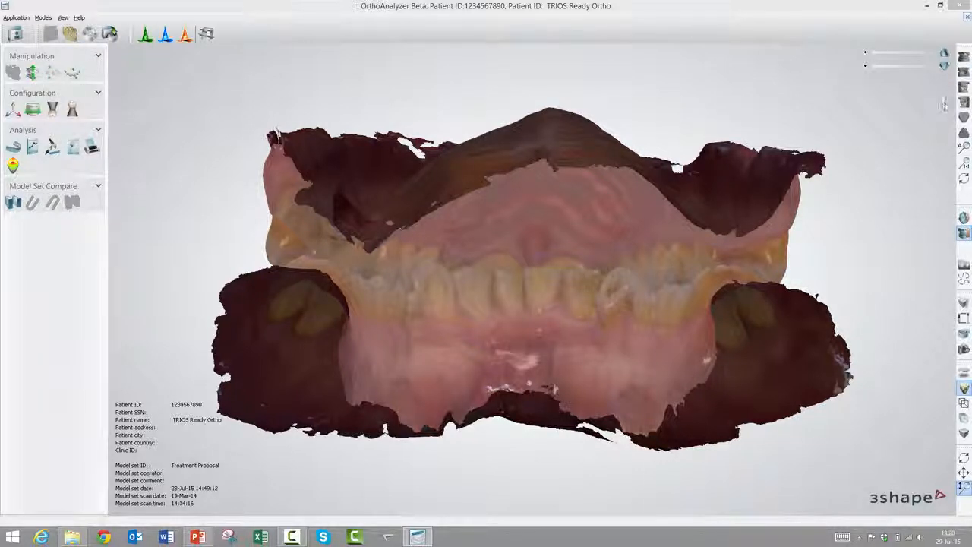
click(964, 87)
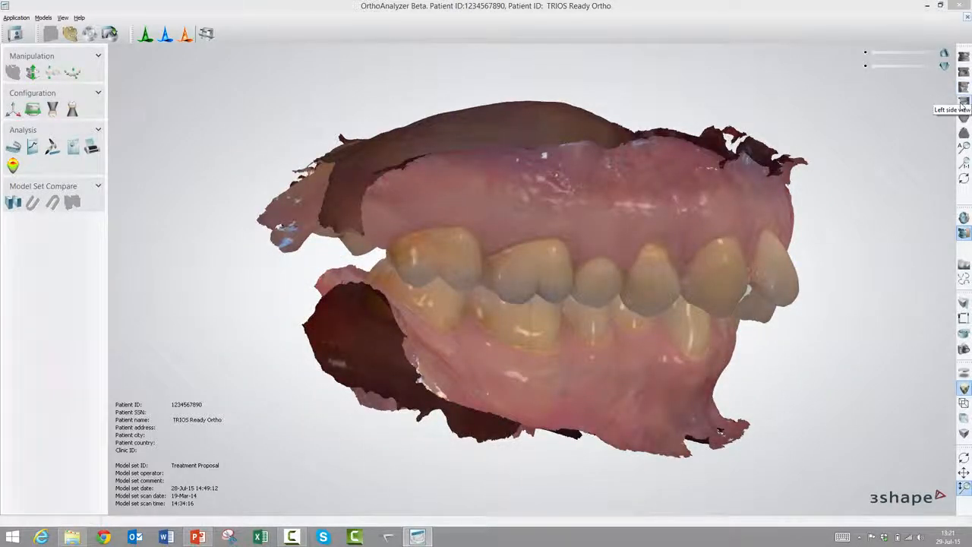
click(963, 104)
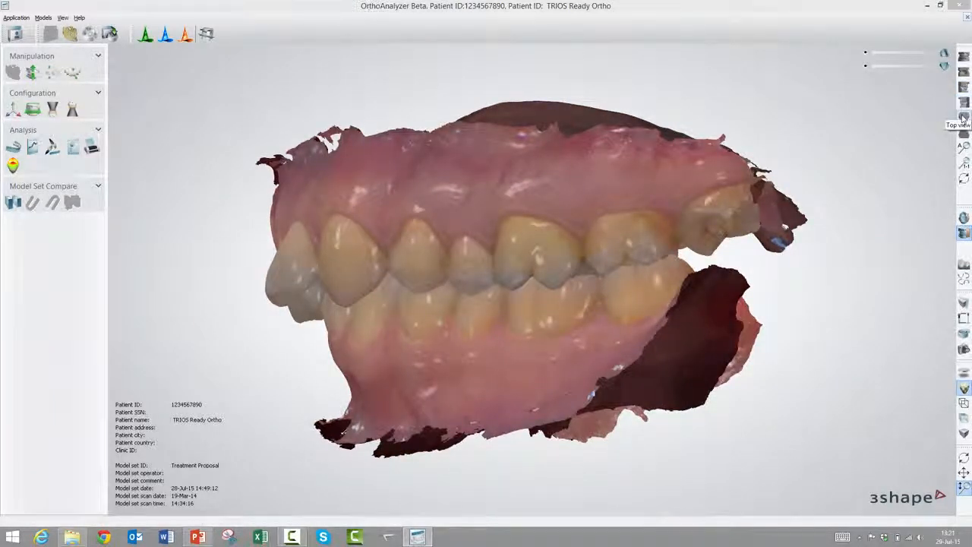
click(963, 117)
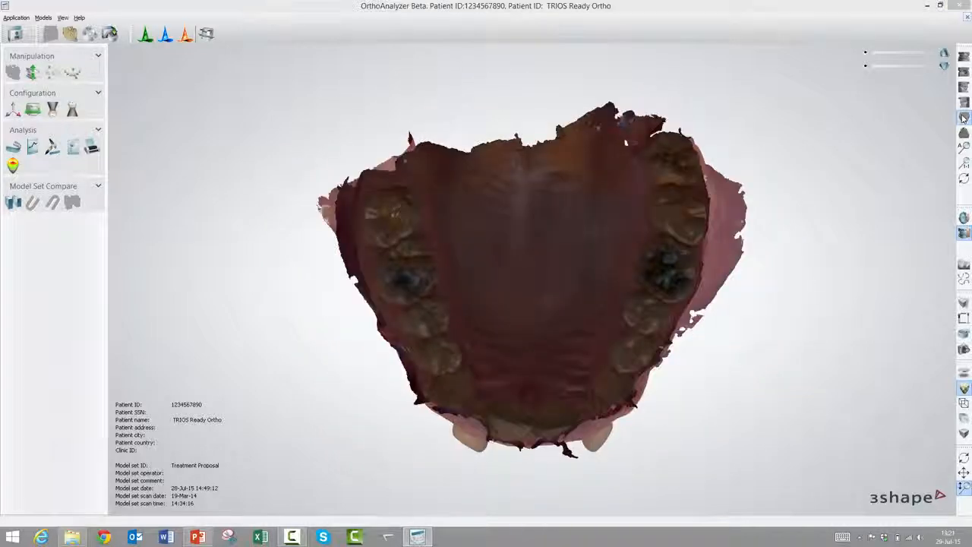
click(963, 133)
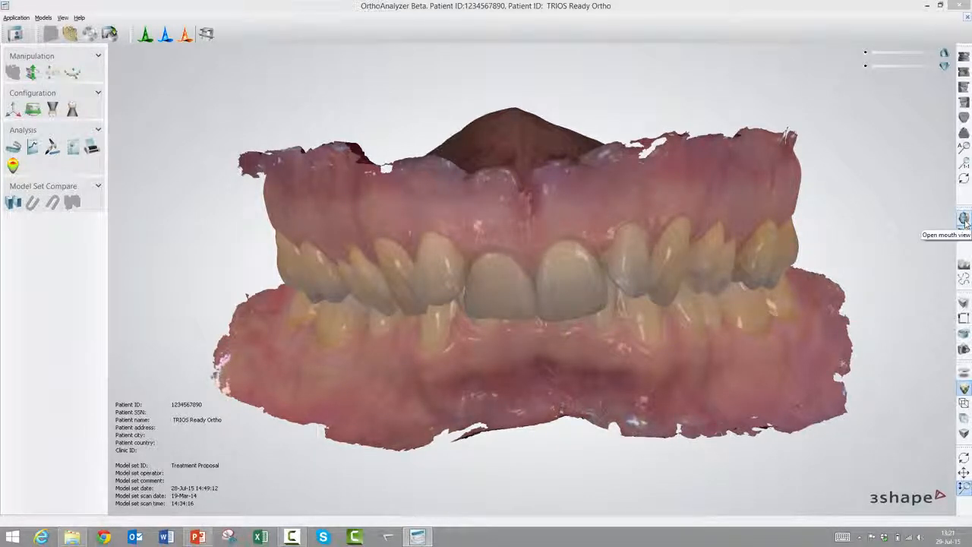
Switch the model set to open mouth view, toggle to the closed bite and return to open mouth view.
click(964, 220)
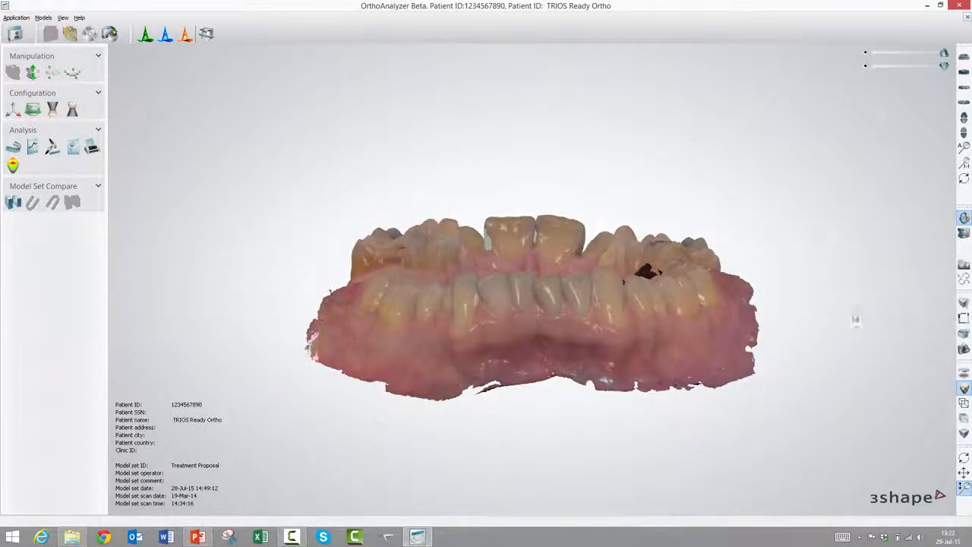
click(963, 457)
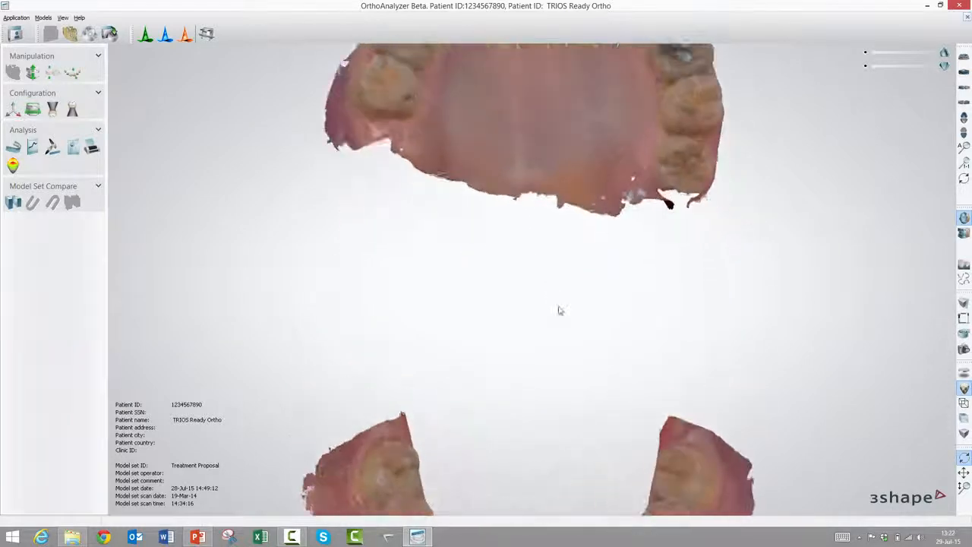
scroll(526, 299, down, 3)
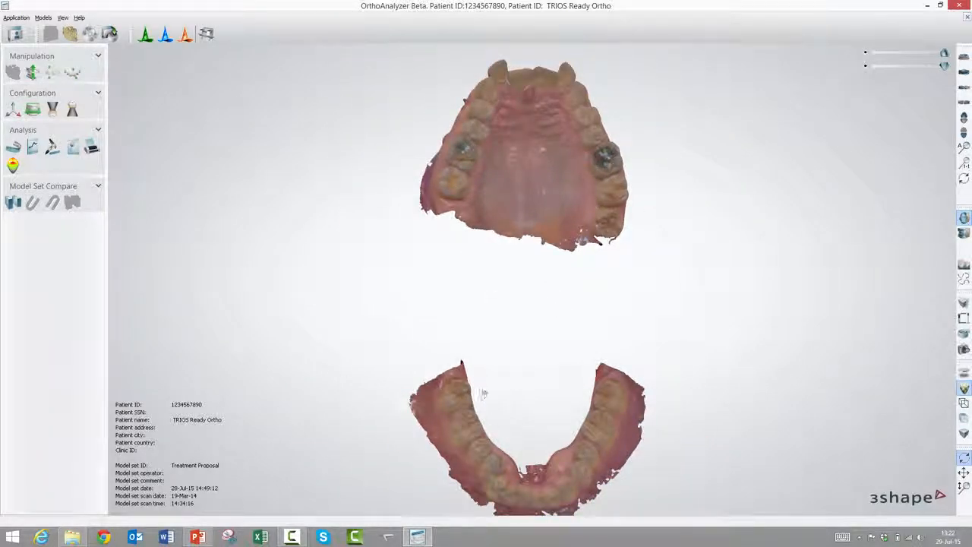
click(962, 232)
click(964, 219)
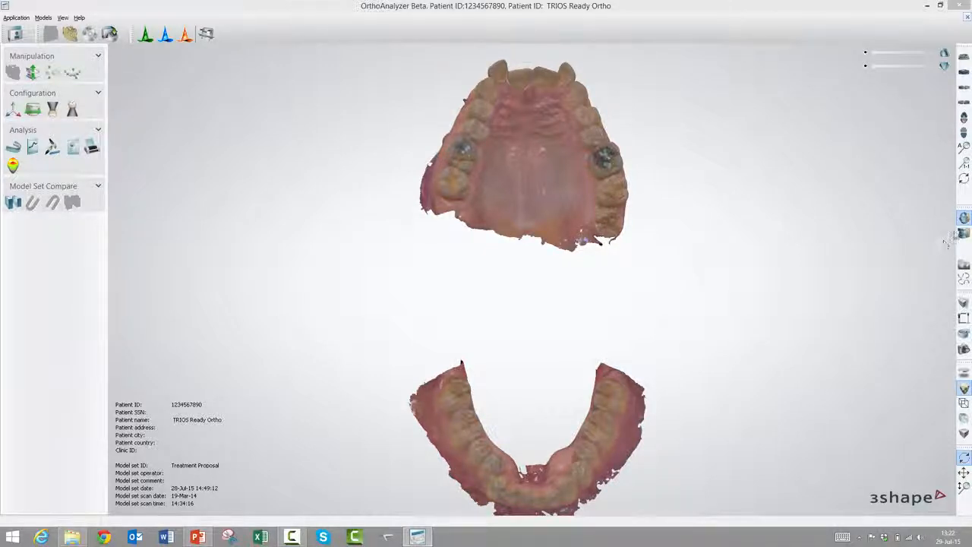
Examine the opened arches from the standard front, back, side, top and bottom views, ending with the right side view.
click(964, 58)
click(964, 72)
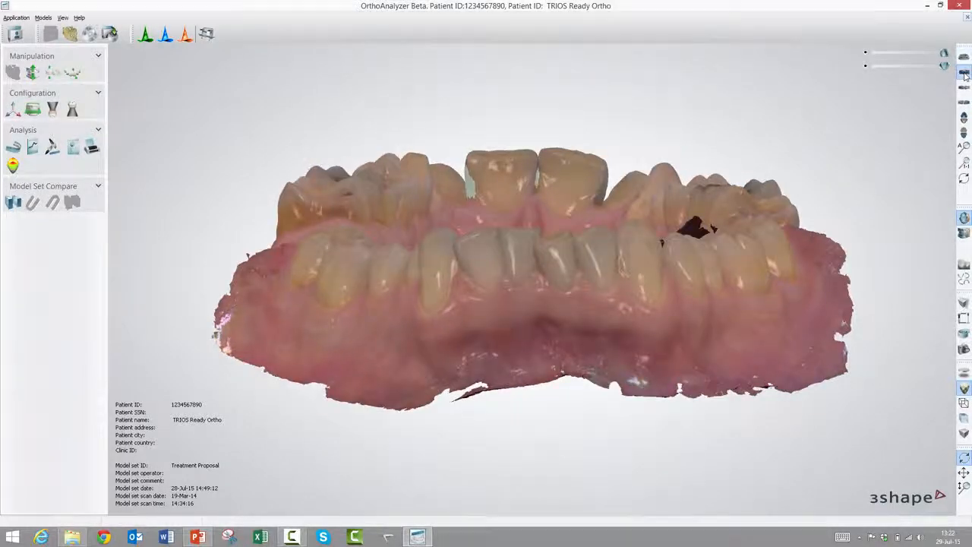
click(964, 87)
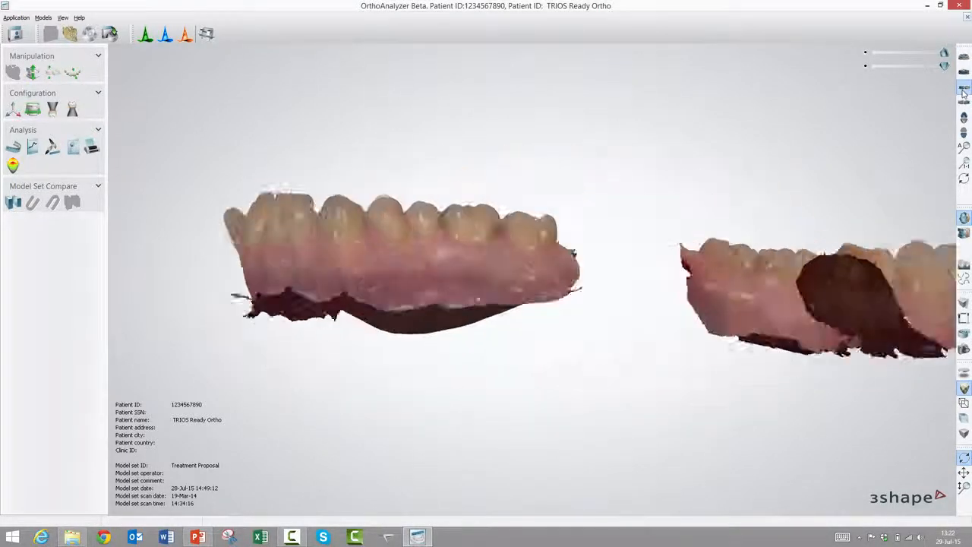
click(964, 103)
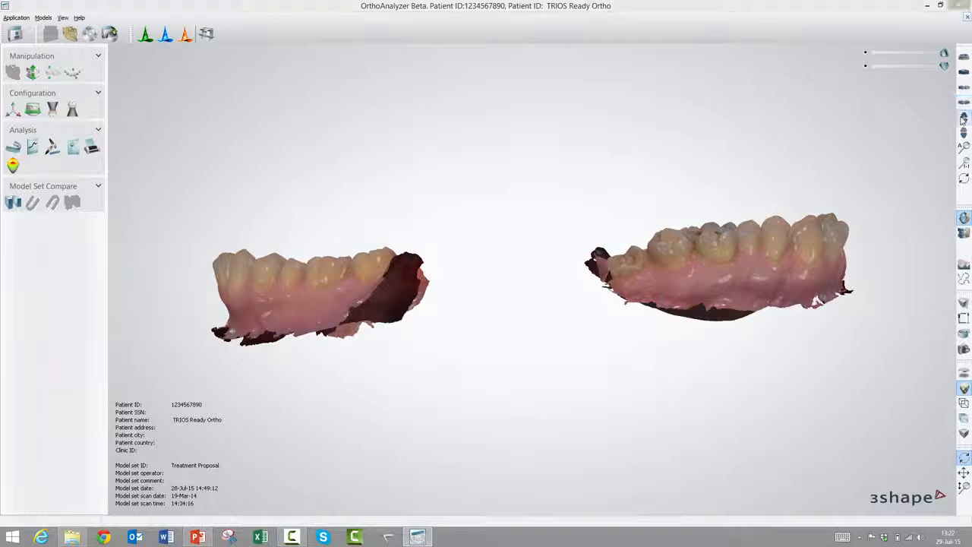
click(963, 119)
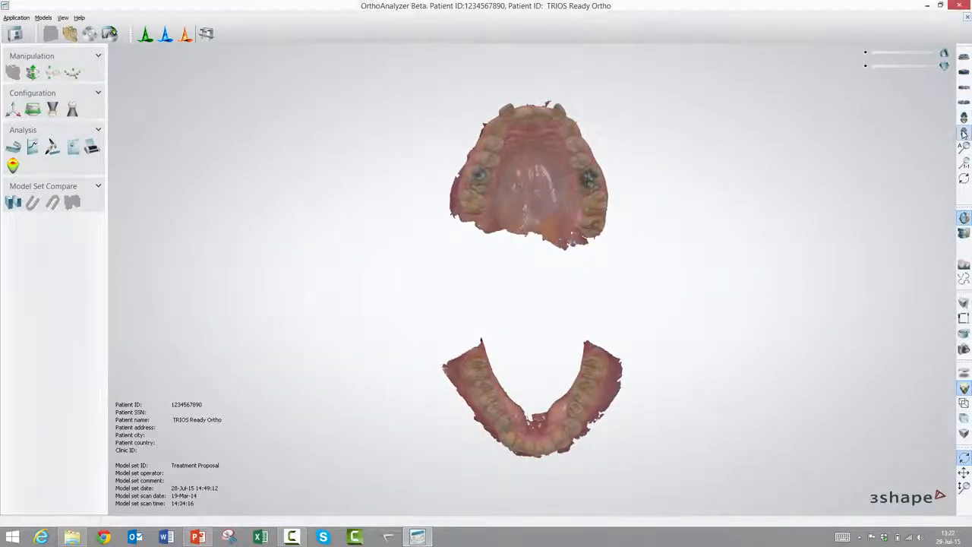
click(963, 133)
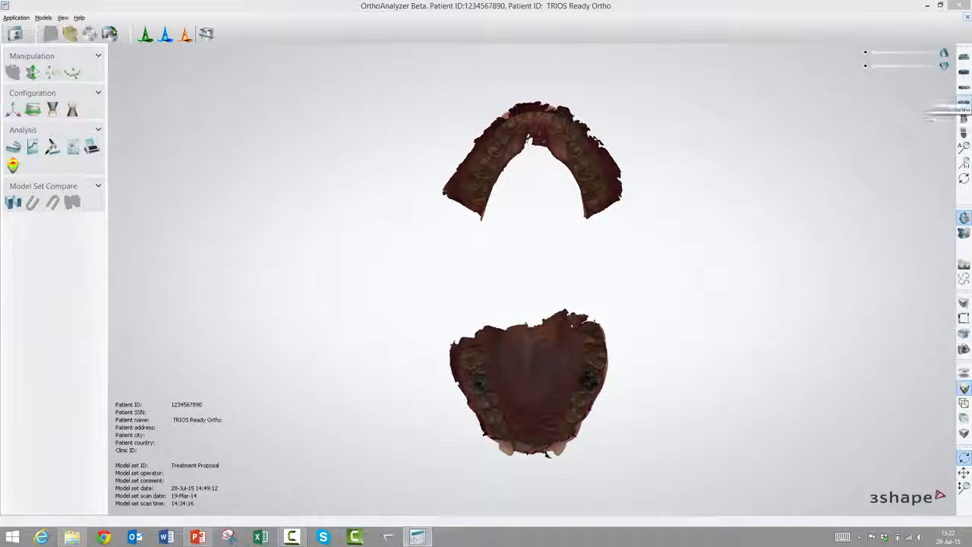
click(963, 116)
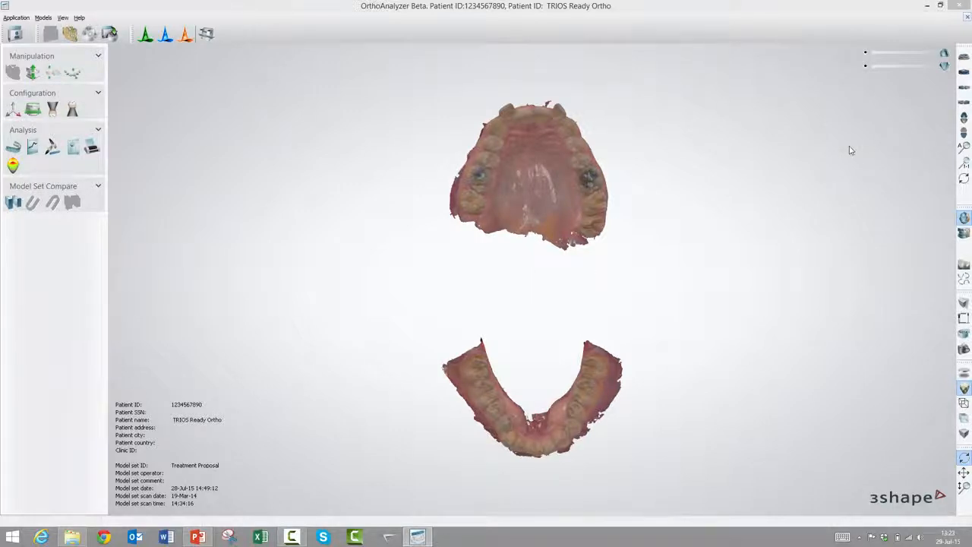
click(963, 89)
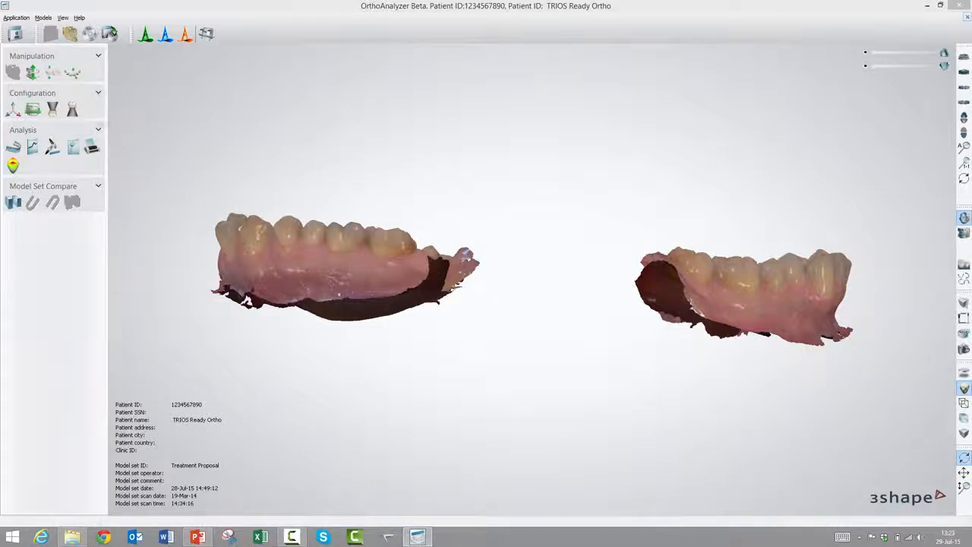
Move the maxilla closer to the mandible using the Trans box in open model set alignment, finish the alignment and show the top view.
click(52, 73)
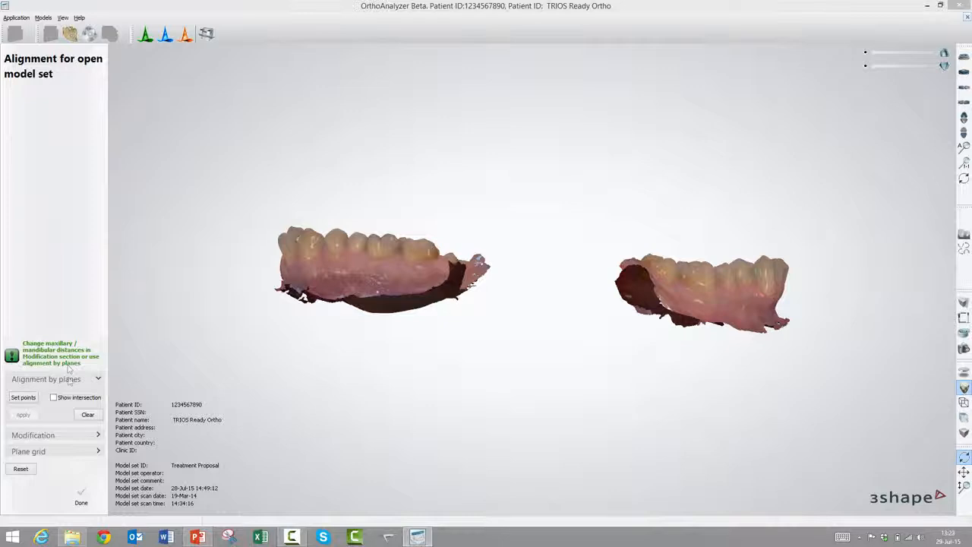
click(99, 435)
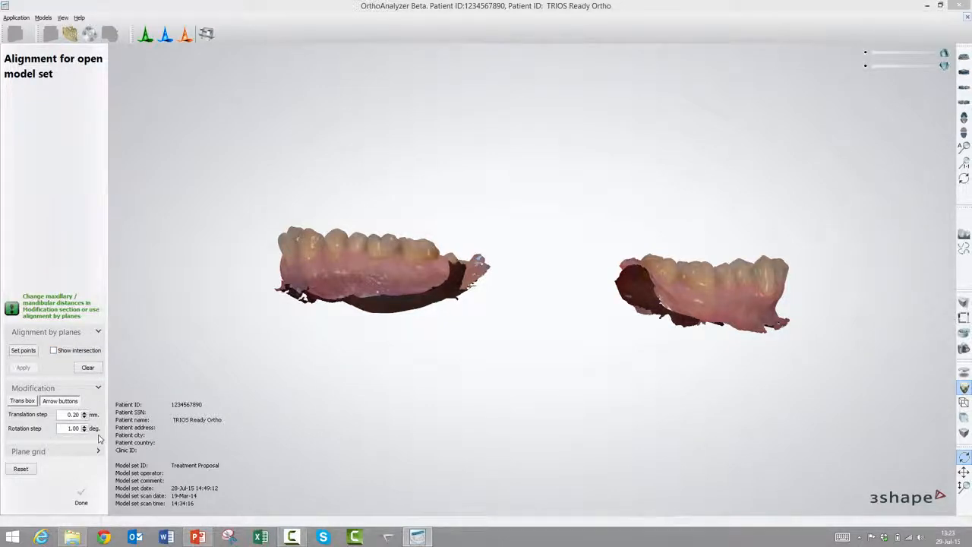
click(22, 401)
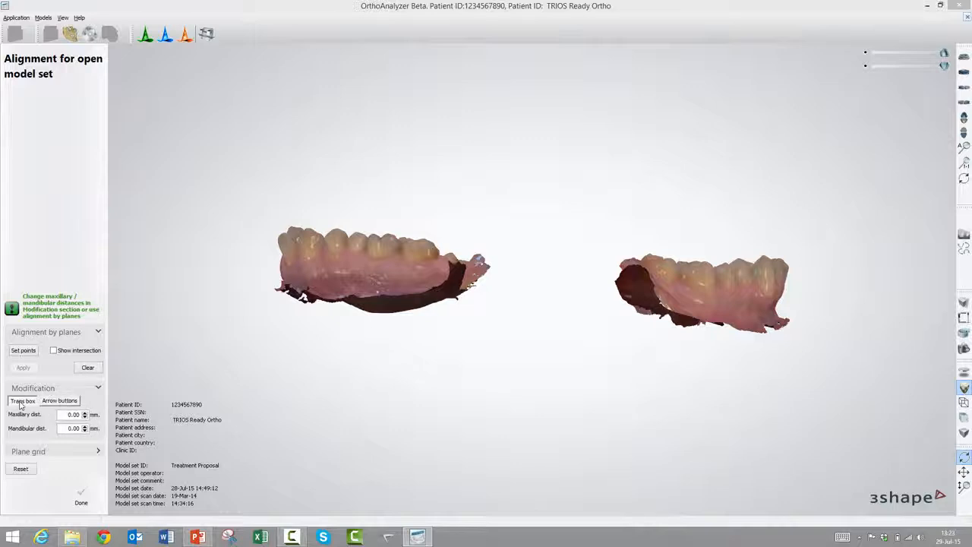
click(373, 271)
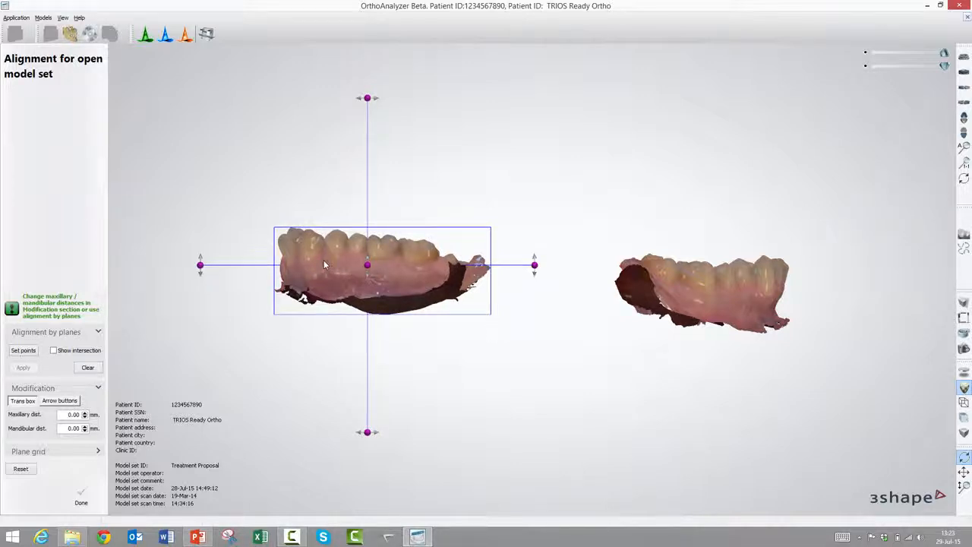
drag(341, 267, 434, 271)
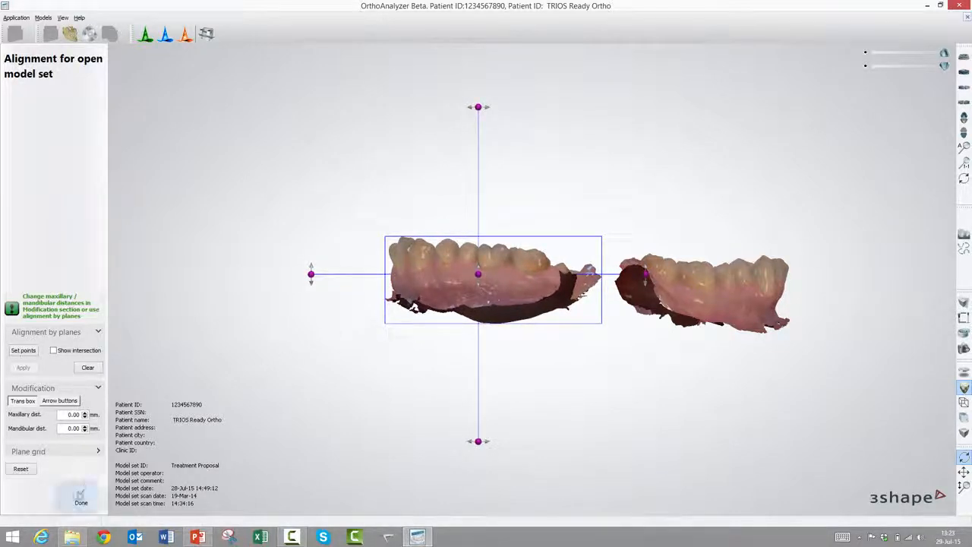
click(79, 499)
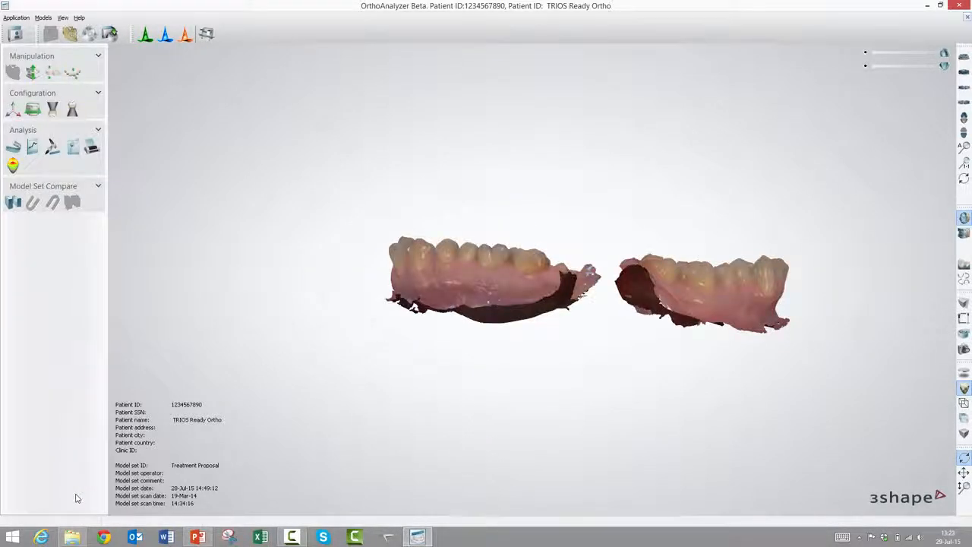
click(964, 118)
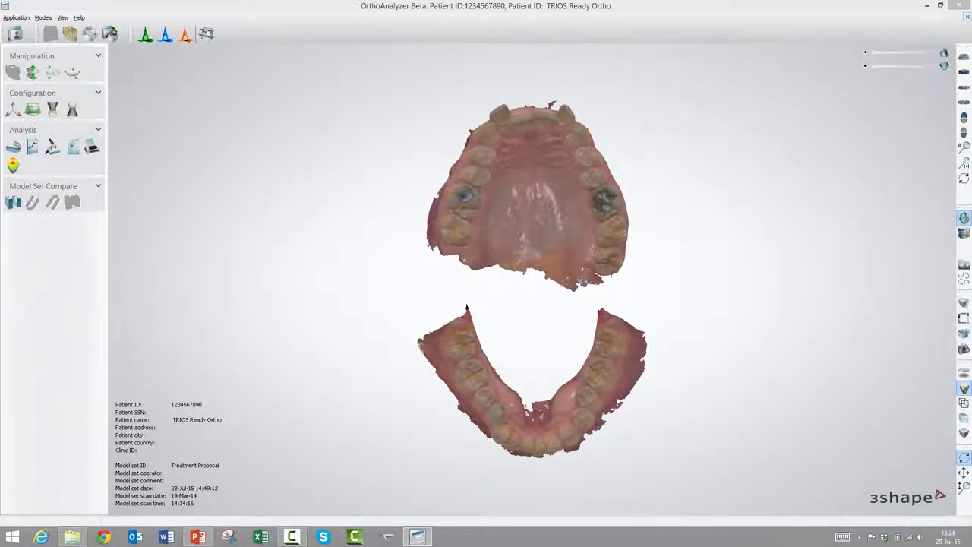
Switch the model set back to the closed bite and demonstrate fitting the rotated, shrunken model to the screen, ending in the front view.
click(962, 235)
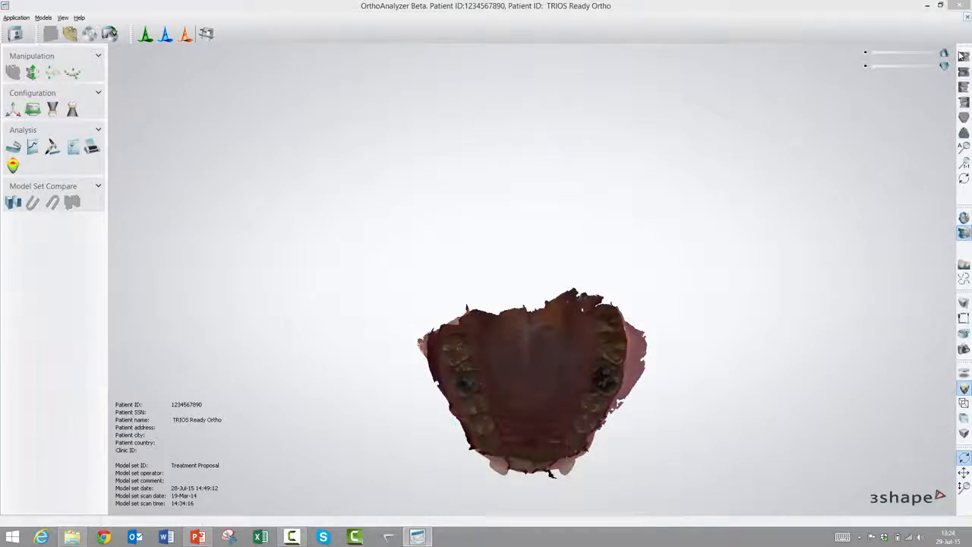
click(962, 57)
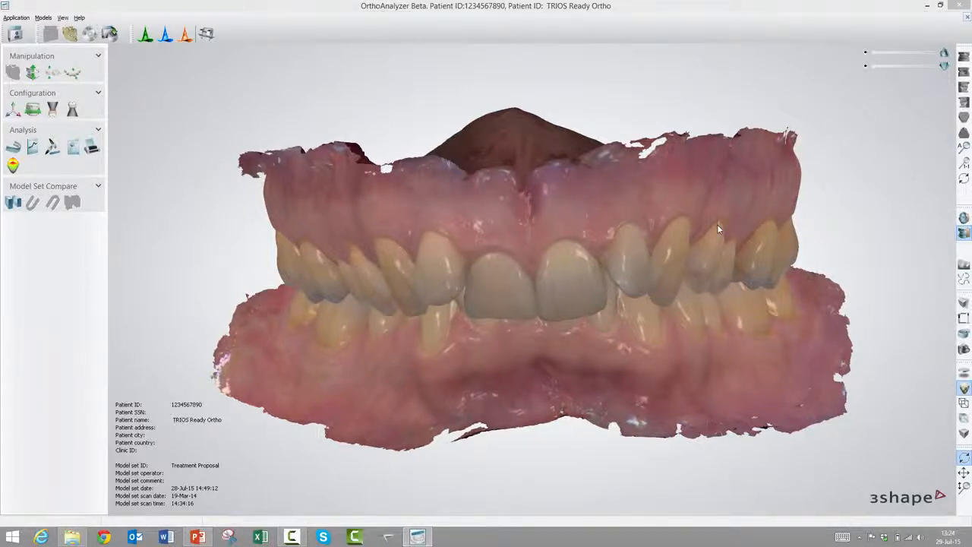
right_drag(717, 224, 650, 224)
scroll(650, 225, down, 10)
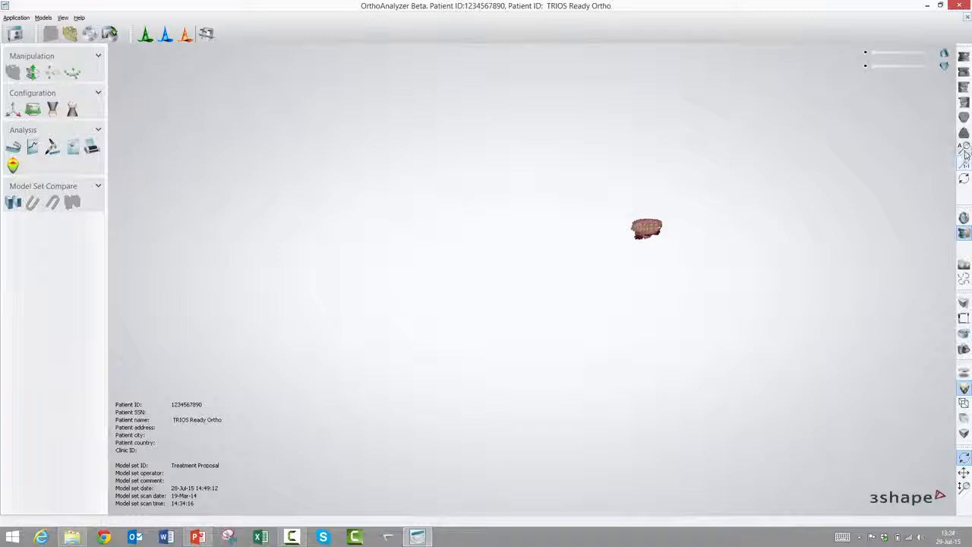
click(965, 152)
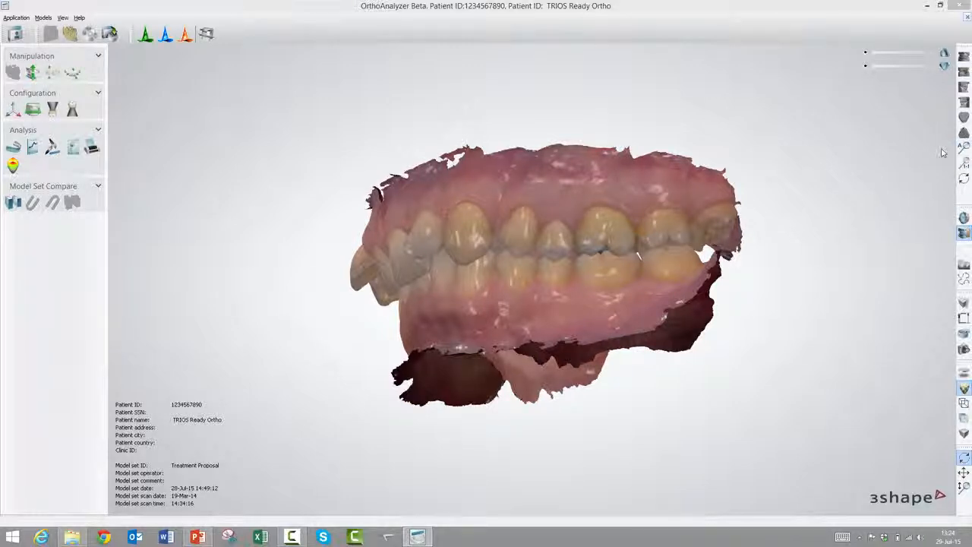
click(963, 58)
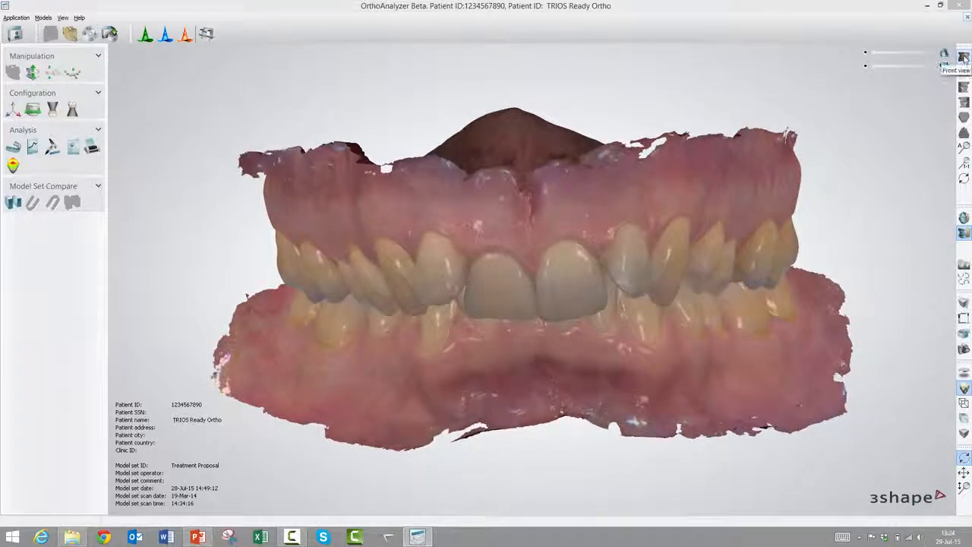
Display the model set at 1:1 scale, calibrate the on-screen 50 mm ruler and return to the front view.
click(963, 164)
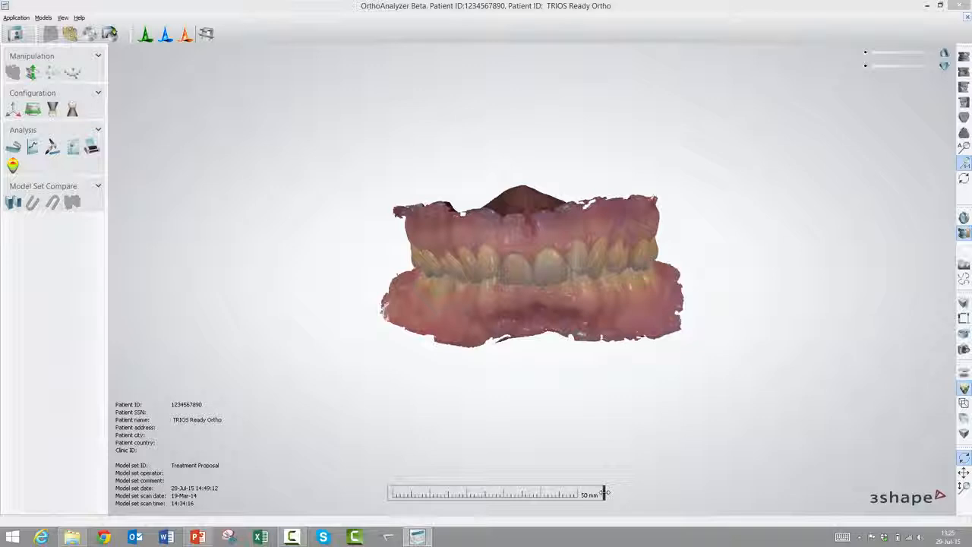
mouse_move(605, 493)
mouse_down()
mouse_move(654, 493)
mouse_move(538, 495)
mouse_move(602, 495)
mouse_up()
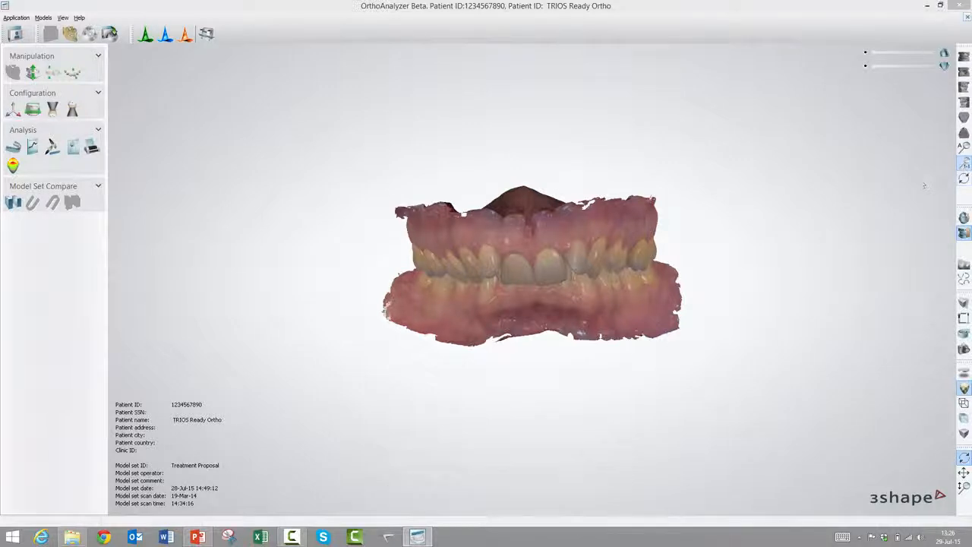
click(963, 60)
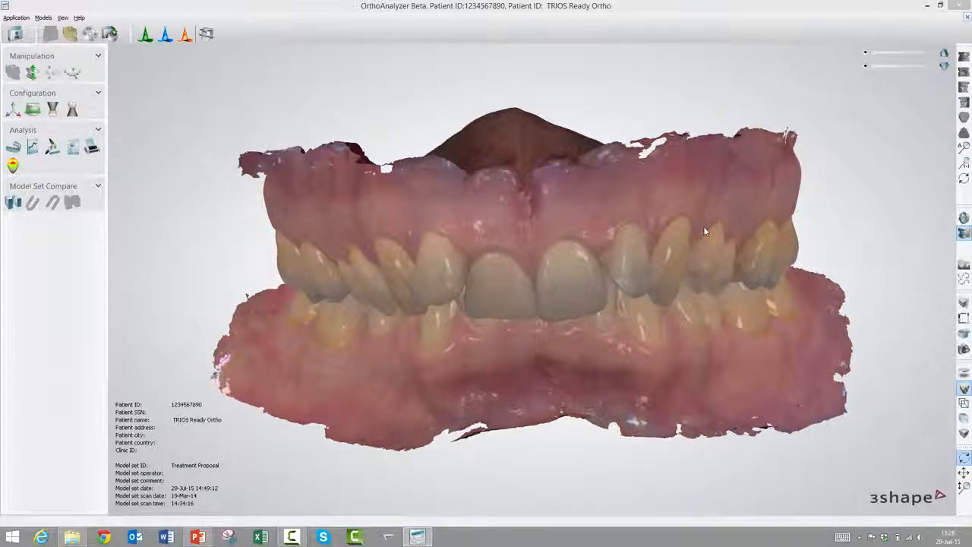
Rotate the model set with Y-axis locked and Z-axis locked rotation, restoring free rotation and the front view at the end.
click(963, 180)
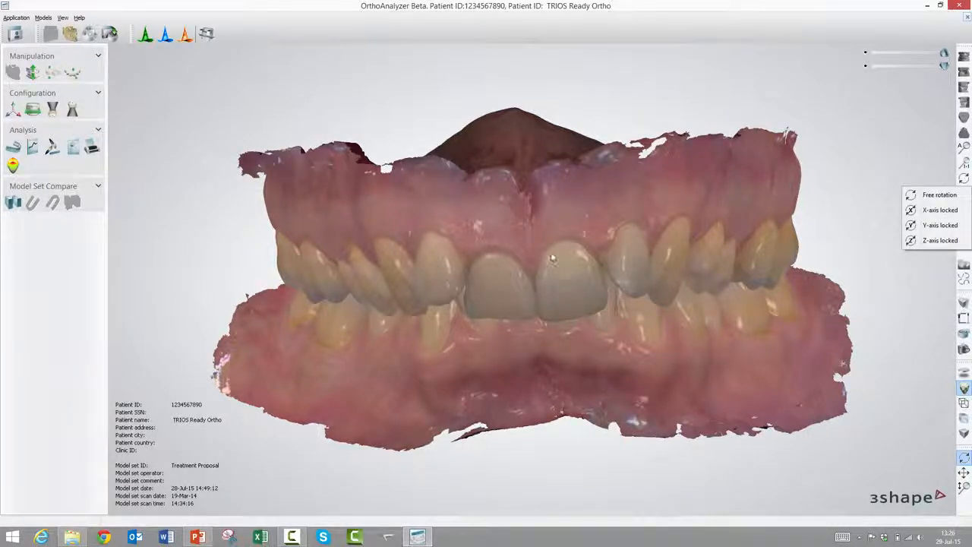
right_drag(552, 256, 510, 245)
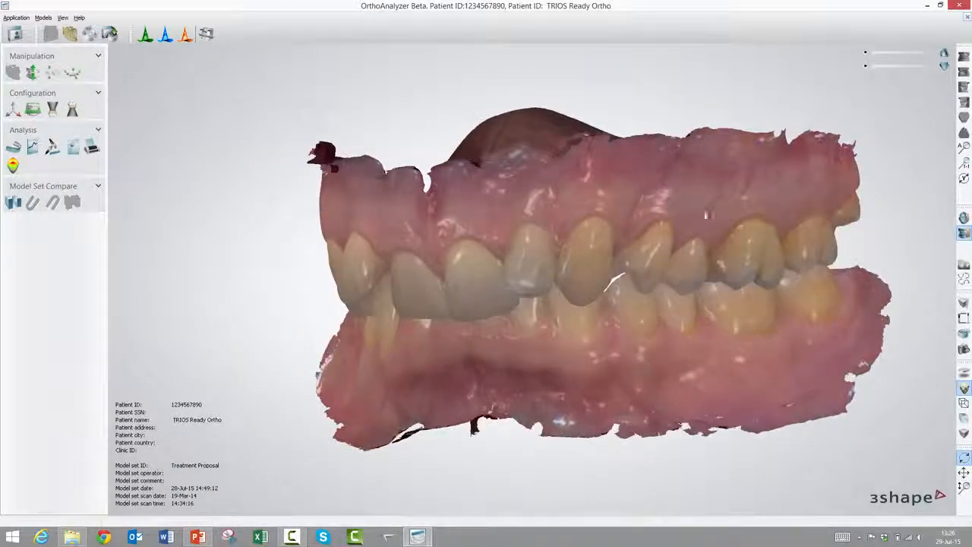
click(963, 177)
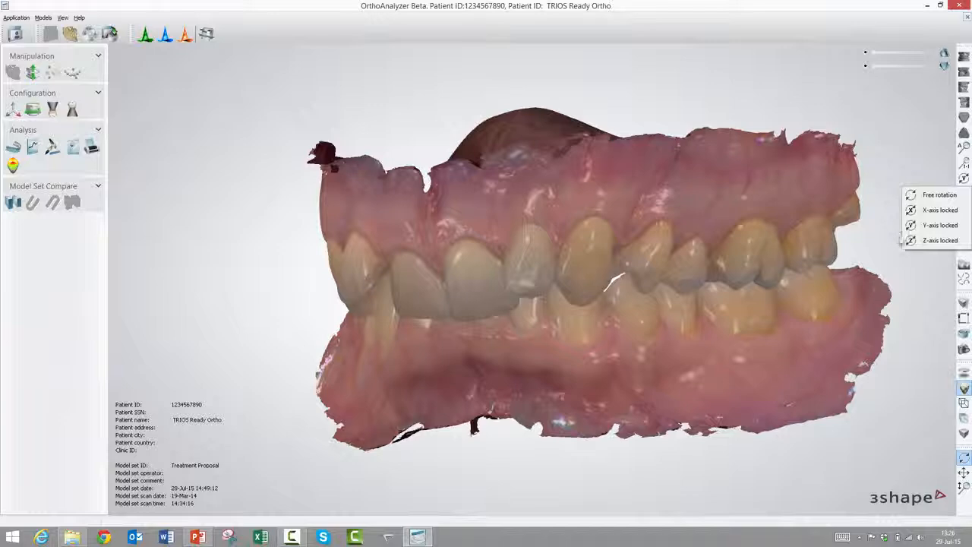
click(939, 240)
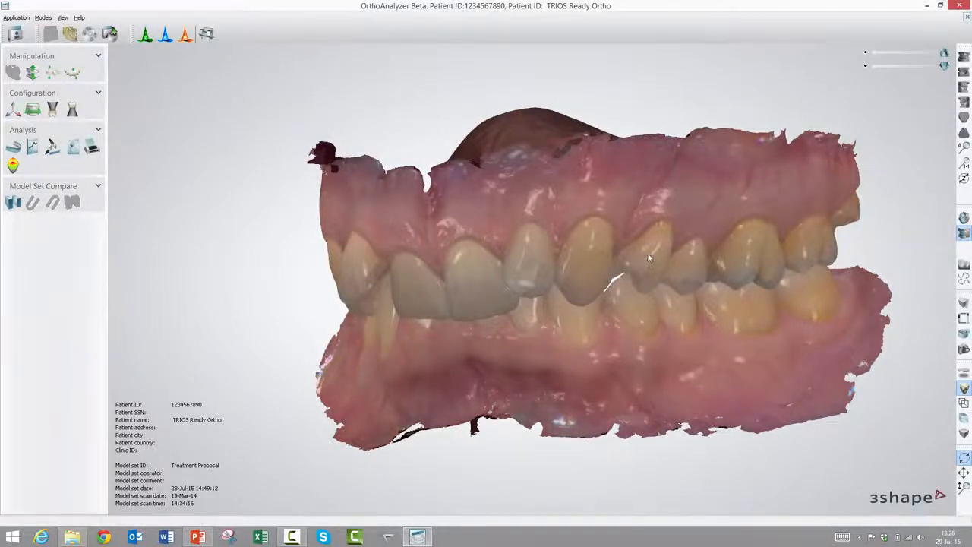
right_drag(678, 249, 634, 303)
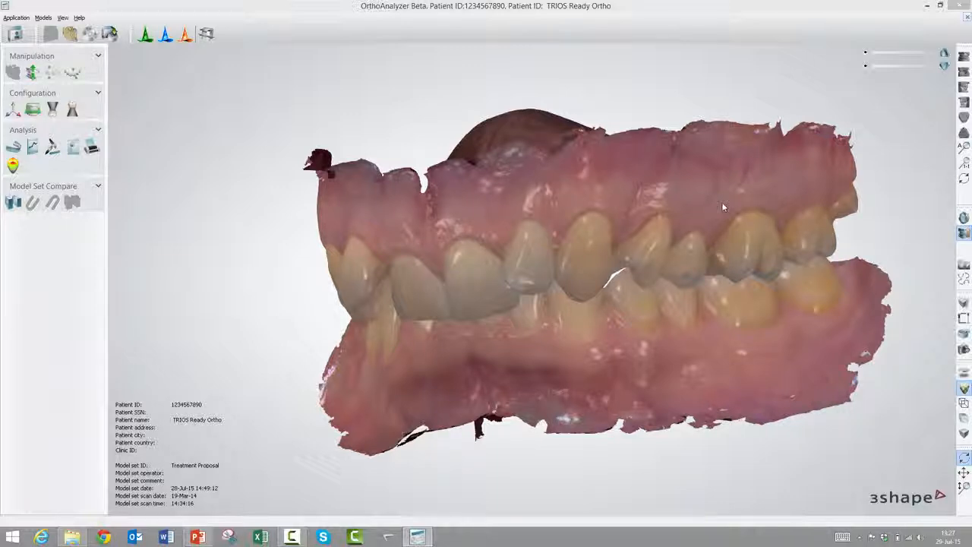
click(963, 58)
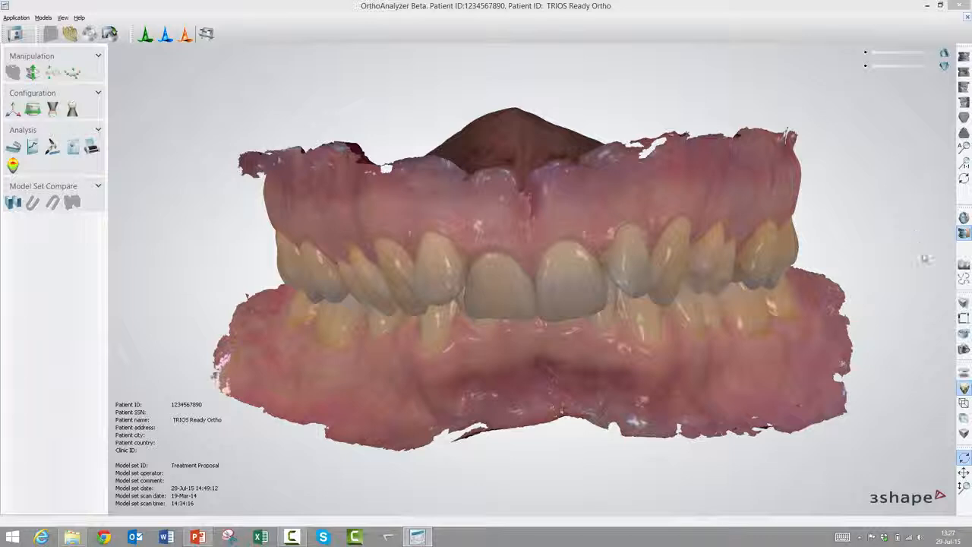
Turn on the segmented teeth display, highlight individual upper front teeth and turn the display off again.
click(963, 264)
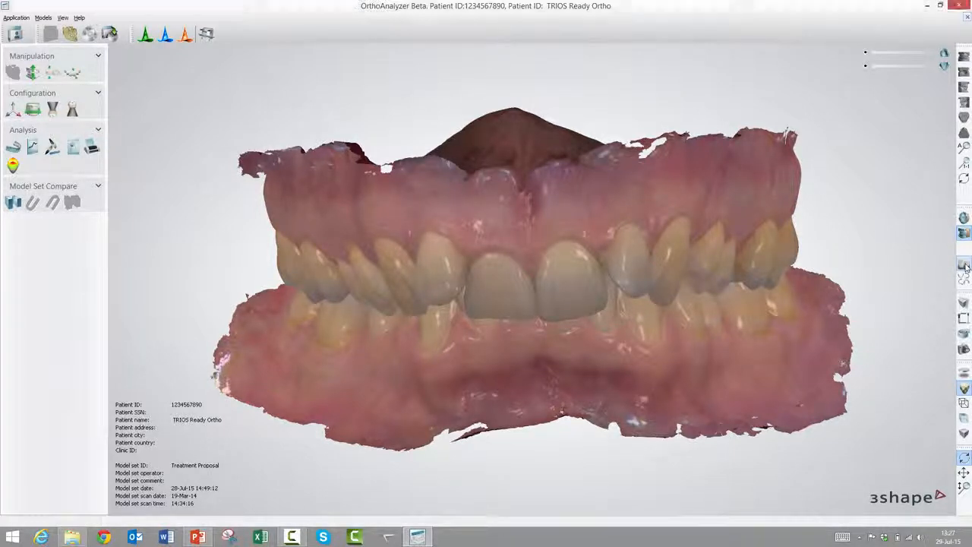
click(570, 281)
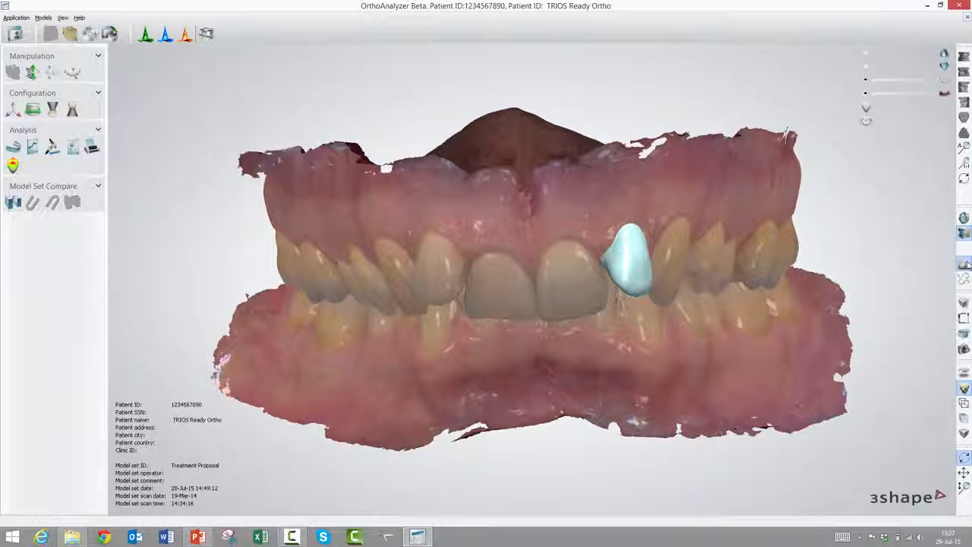
click(964, 264)
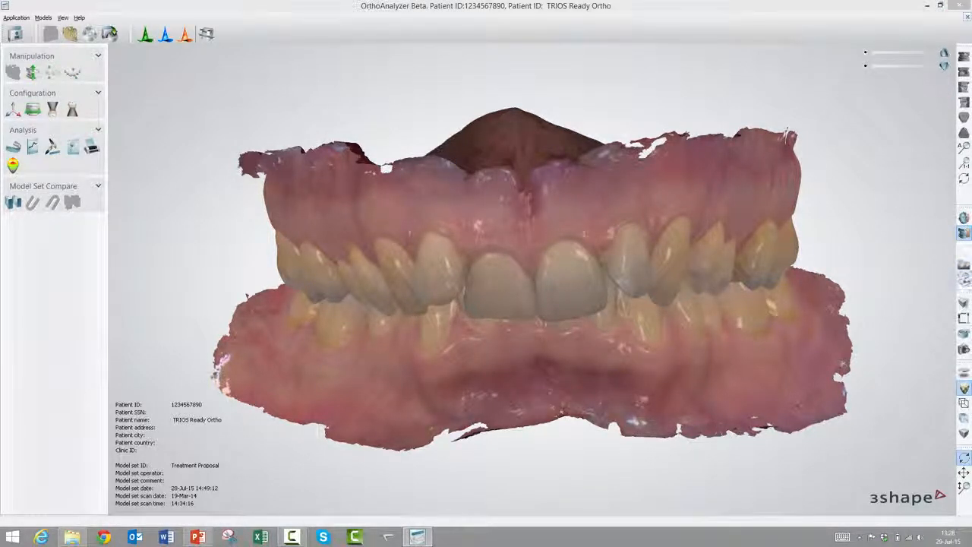
Show the strip of additional standard views, rotate the main model to compare it with them, and hide the strip.
click(964, 279)
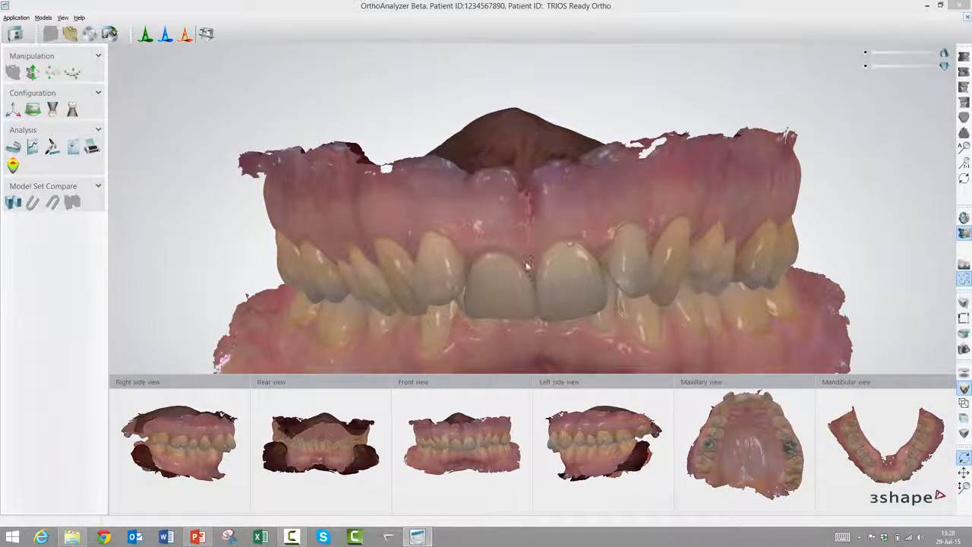
right_drag(528, 265, 538, 229)
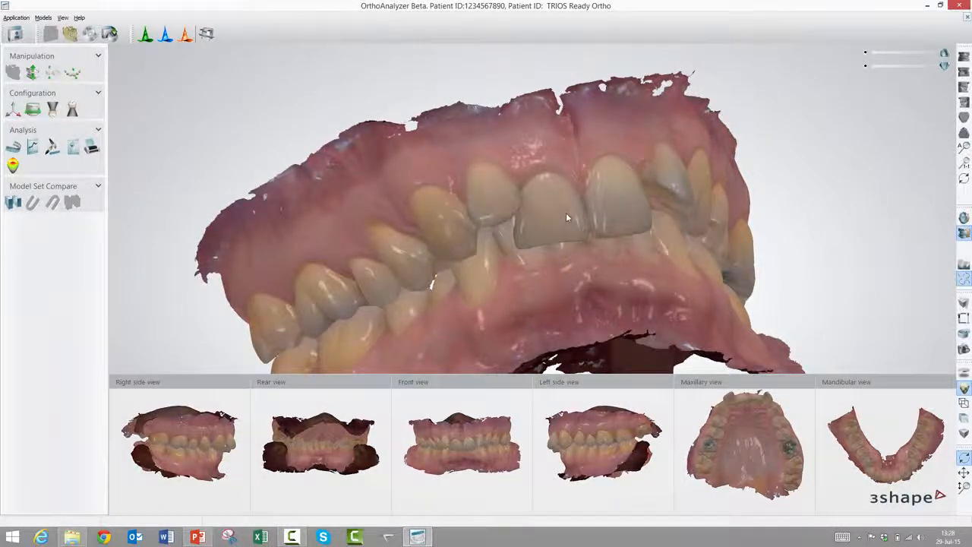
mouse_move(566, 215)
right_down()
mouse_move(549, 241)
mouse_move(586, 245)
mouse_move(562, 227)
mouse_move(566, 217)
right_up()
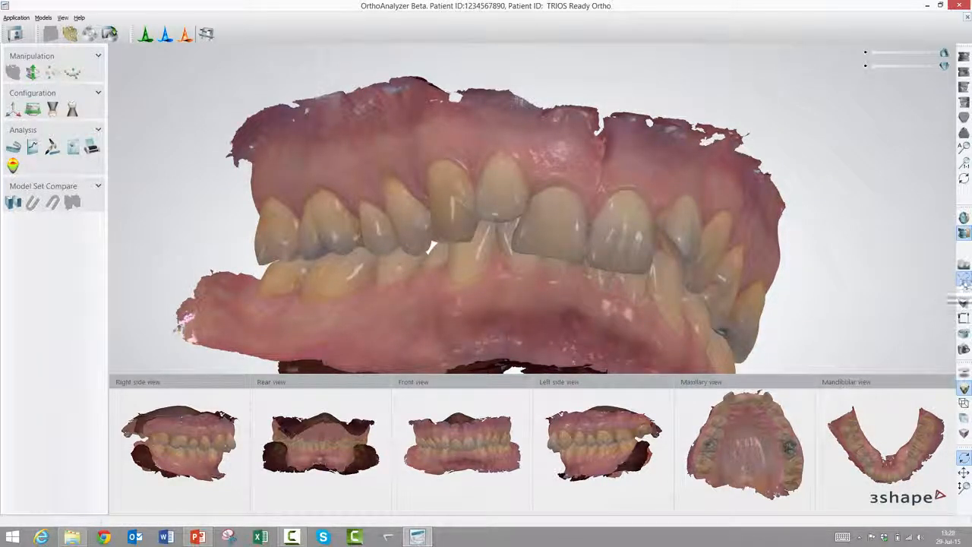
click(964, 280)
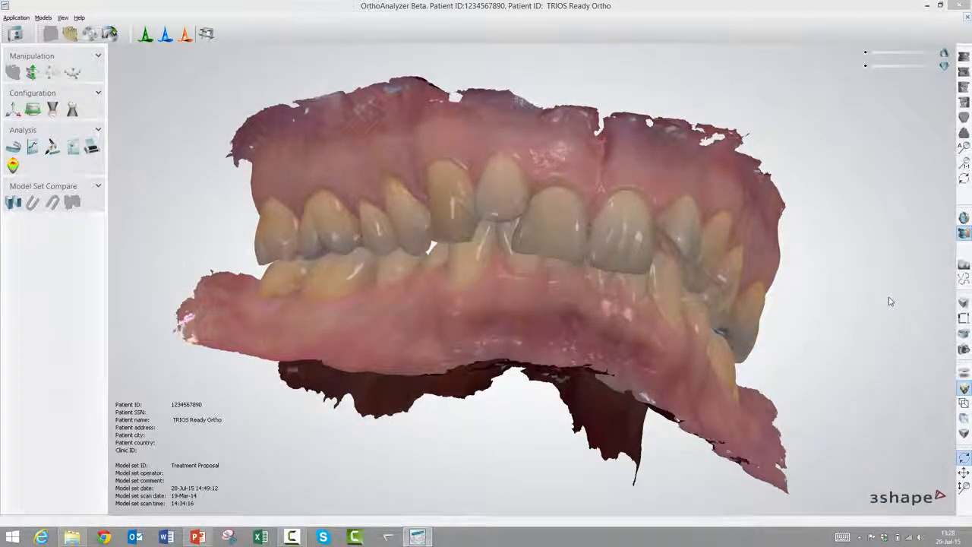
Cut a temporary 2D cross section between the upper central incisors, inspect the plane at an angle and close the cross section.
click(965, 303)
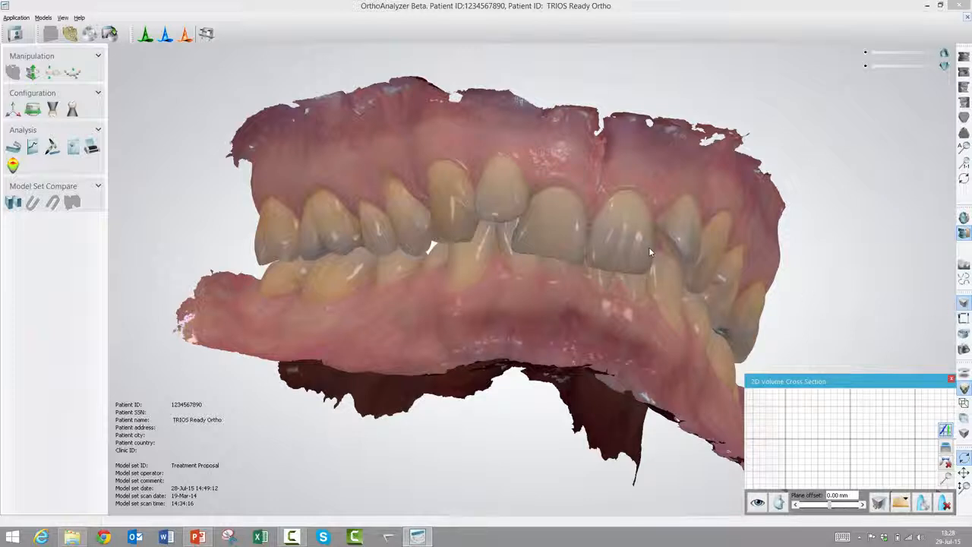
right_drag(620, 244, 607, 239)
drag(568, 95, 511, 461)
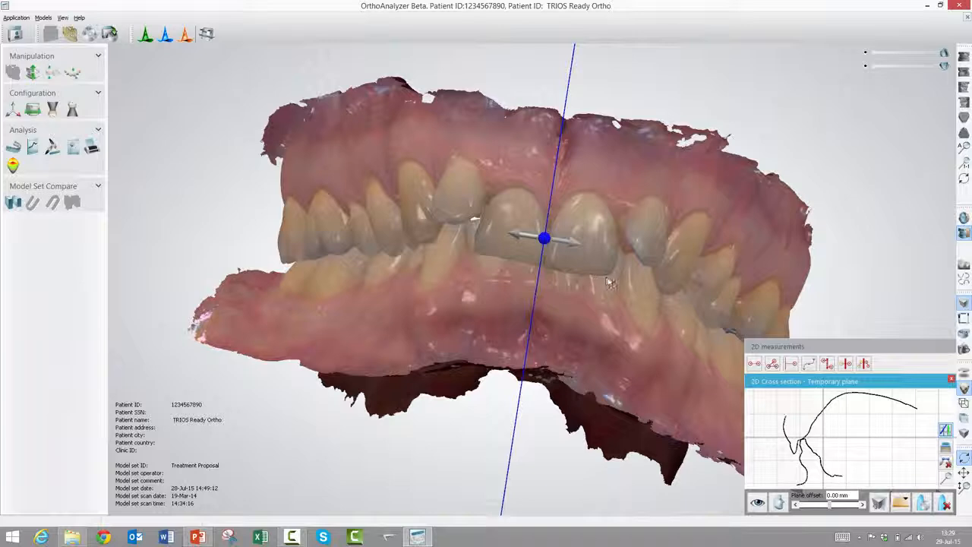
right_drag(637, 276, 592, 276)
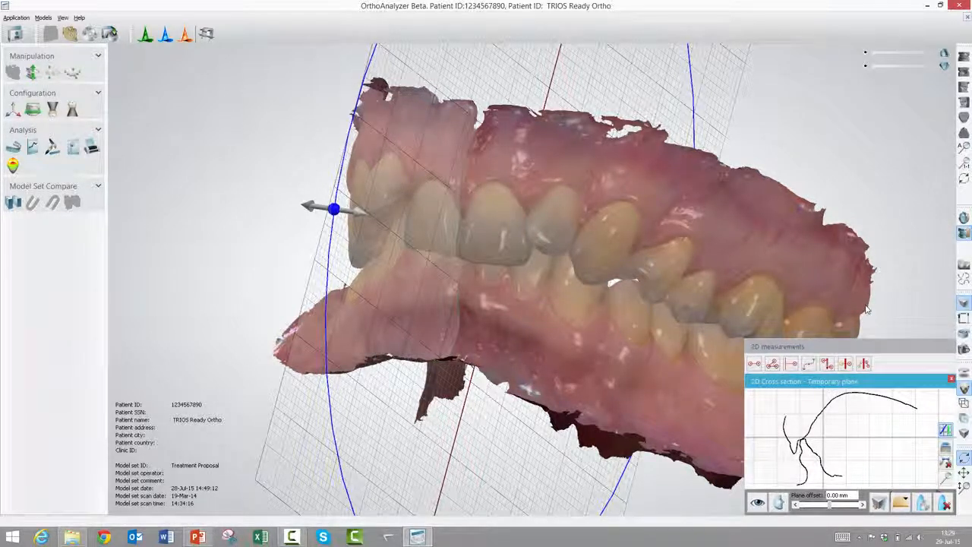
click(963, 304)
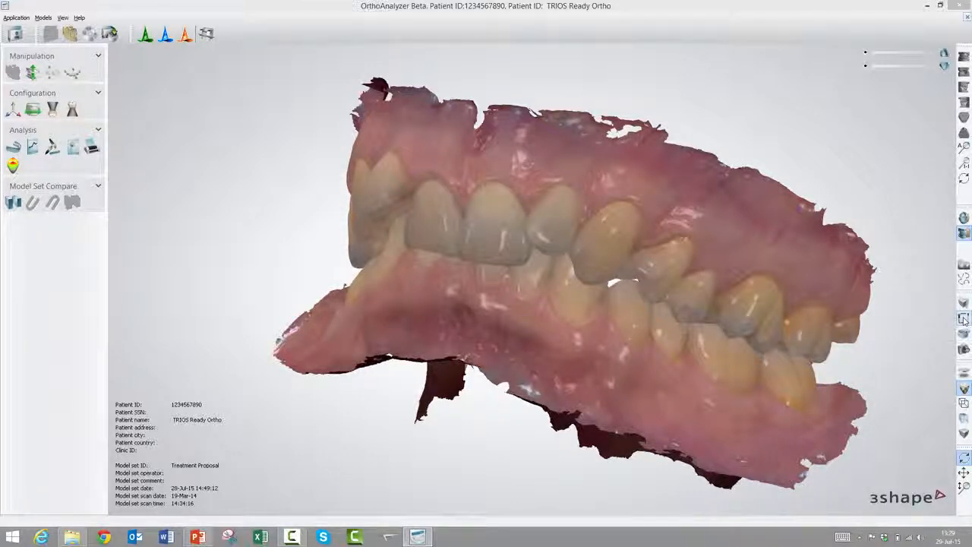
Inspect the bite in the SAM 2P virtual articulator from another angle, close the articulator and restore the front view.
click(963, 320)
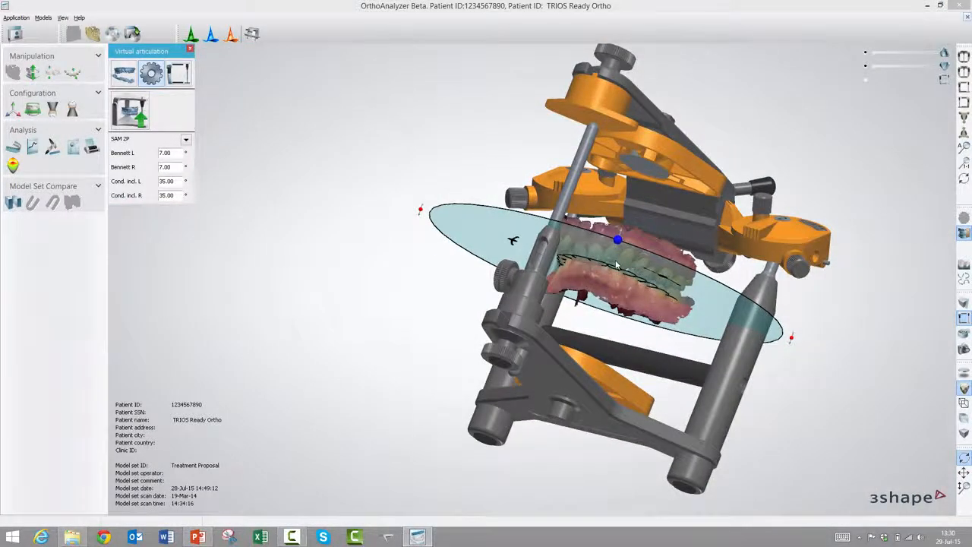
right_drag(614, 261, 425, 228)
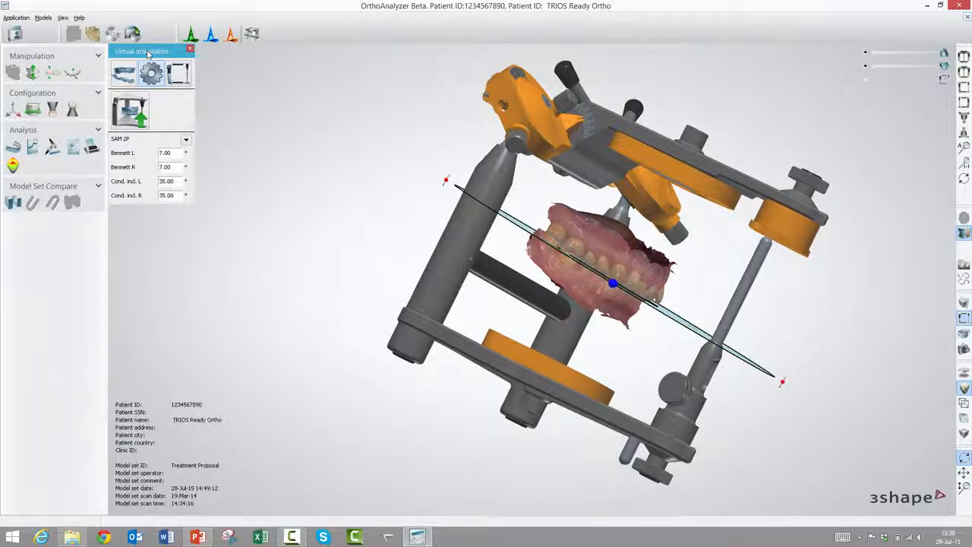
click(964, 321)
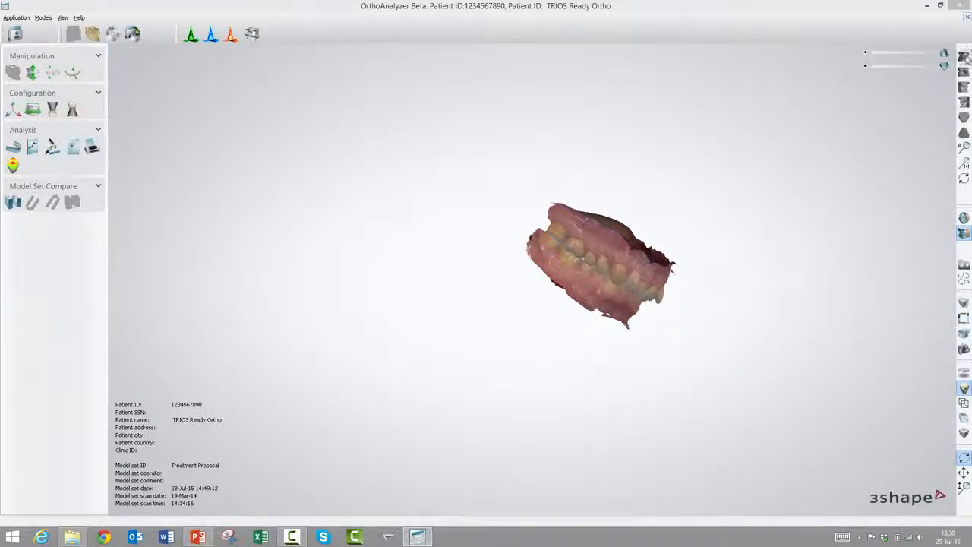
click(963, 57)
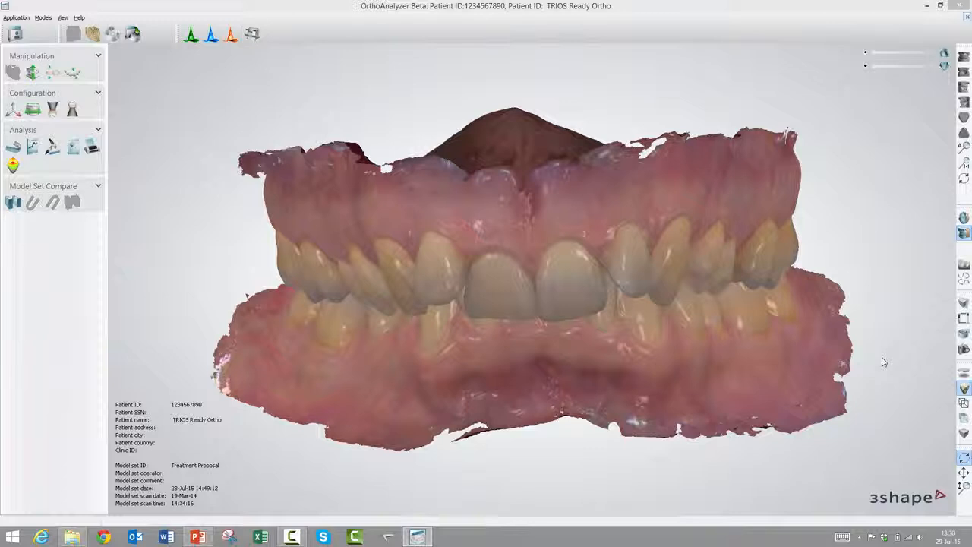
Open the 3D measurements and custom analysis tools to review the available planes and measurement types, and close them again.
click(964, 336)
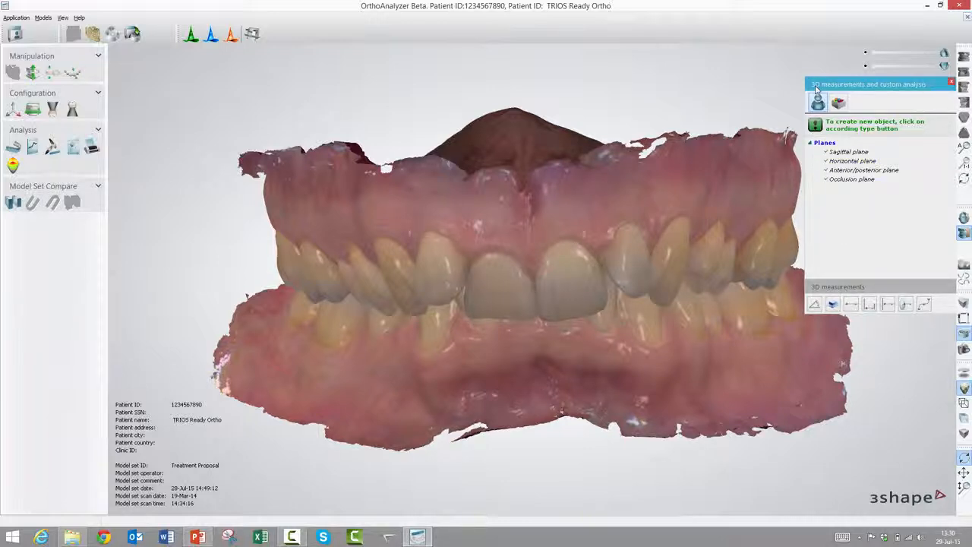
click(964, 335)
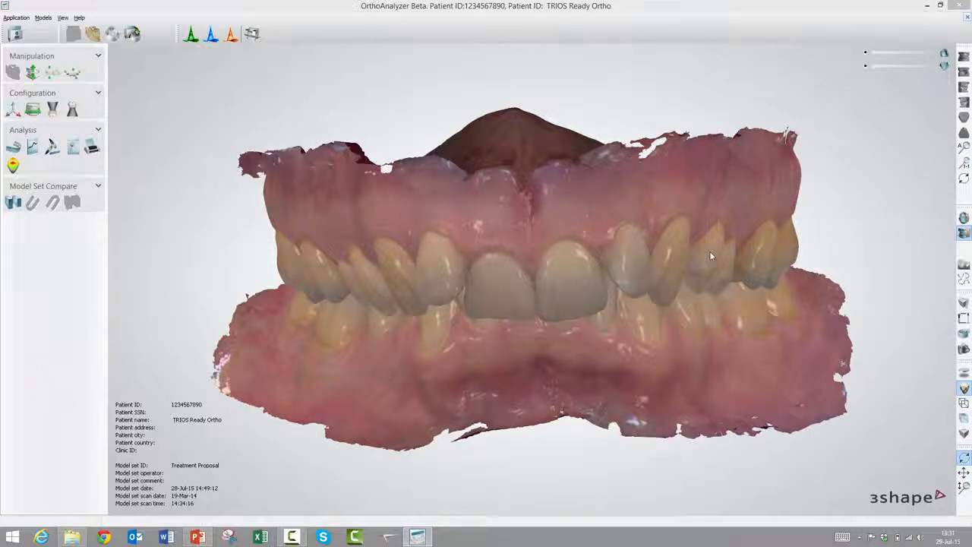
Rotate the model set to an angled view of the patient's left side and create a screen capture with the comment "Screenshot".
right_drag(703, 249, 680, 229)
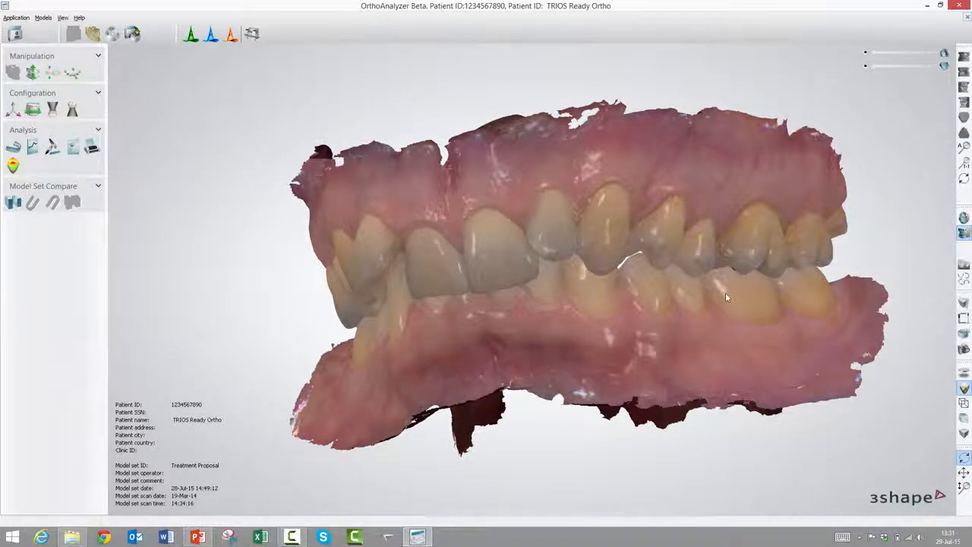
click(963, 350)
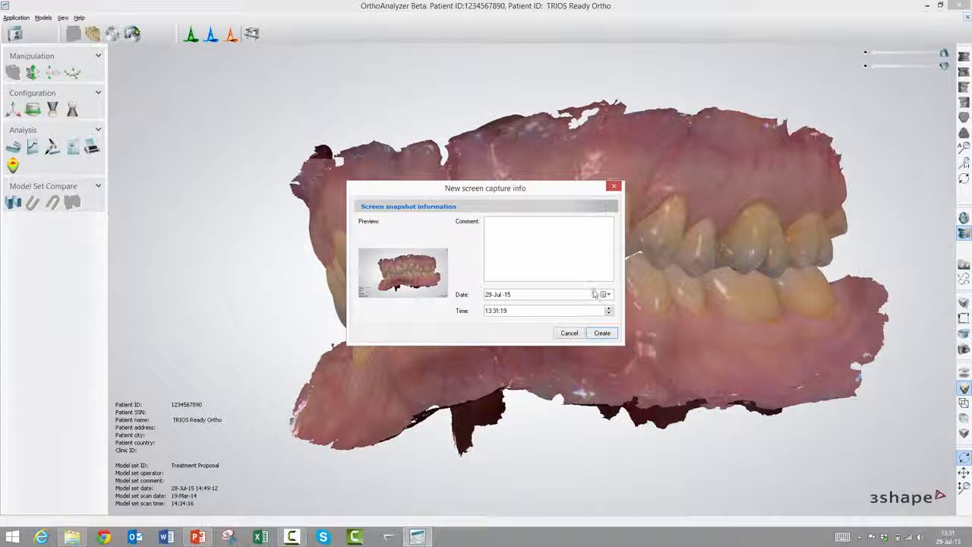
click(576, 260)
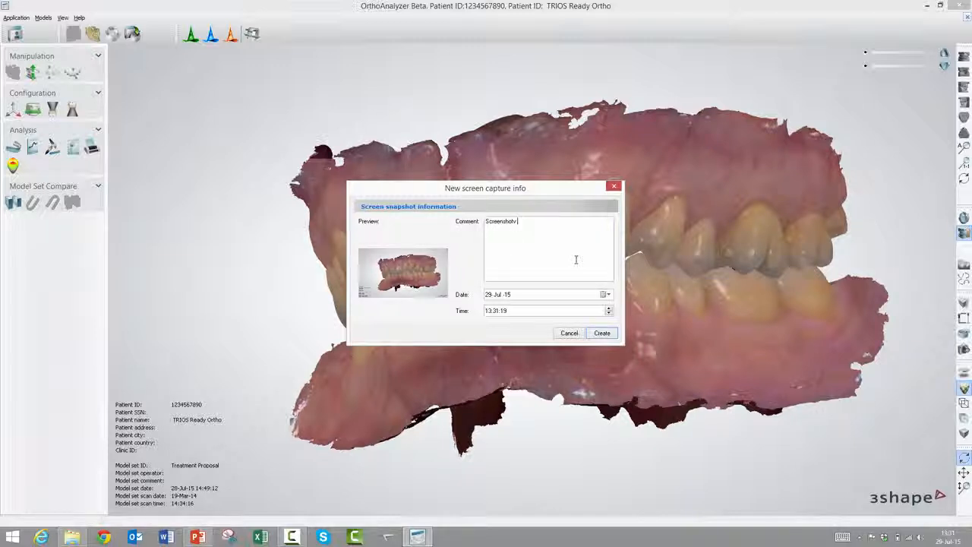
key(BackSpace)
key(BackSpace)
click(596, 333)
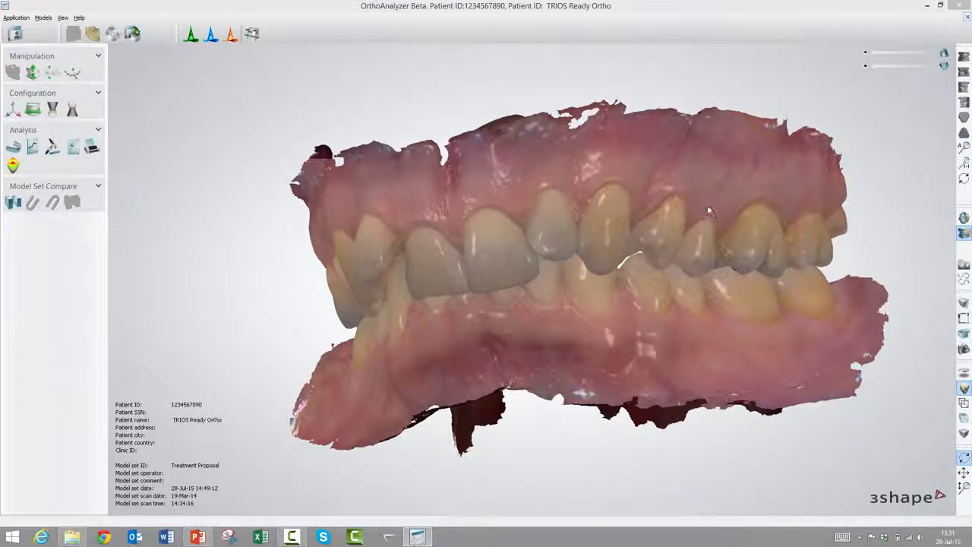
Close the open model set and view the screen snapshots stored with the patient's Treatment Proposal model set.
click(965, 21)
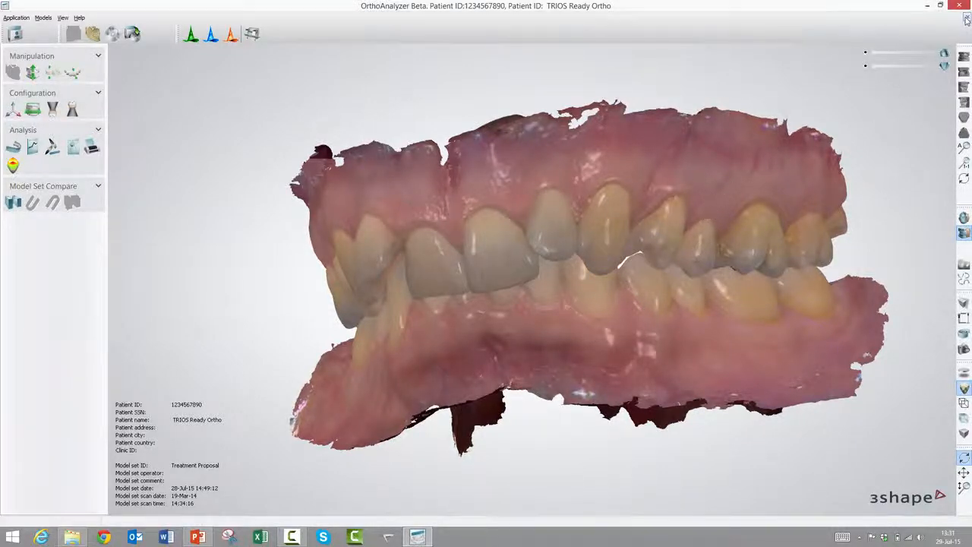
click(445, 282)
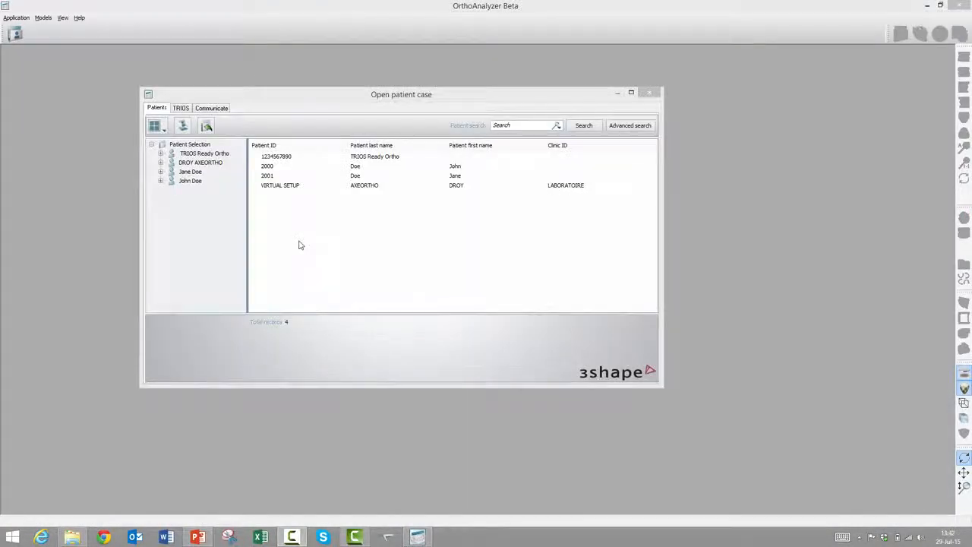
click(160, 154)
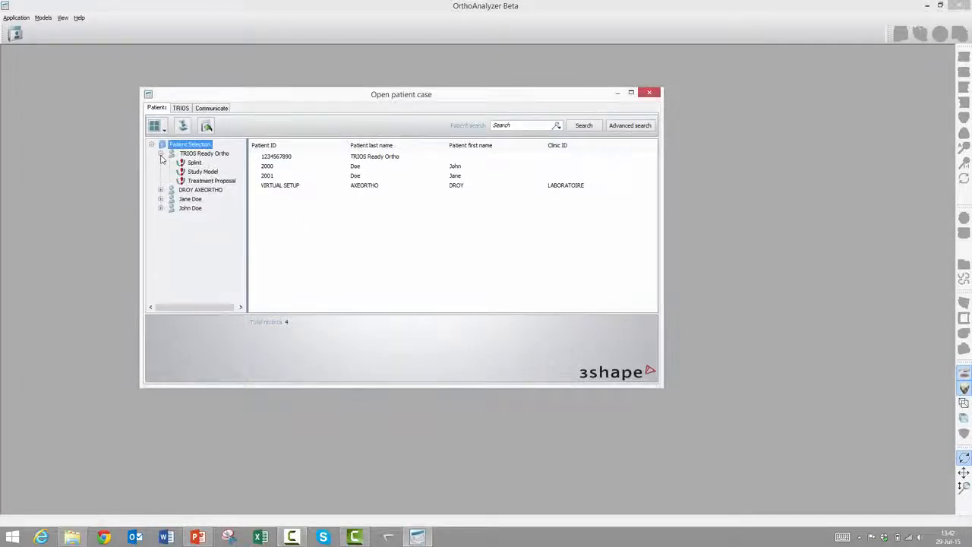
click(209, 182)
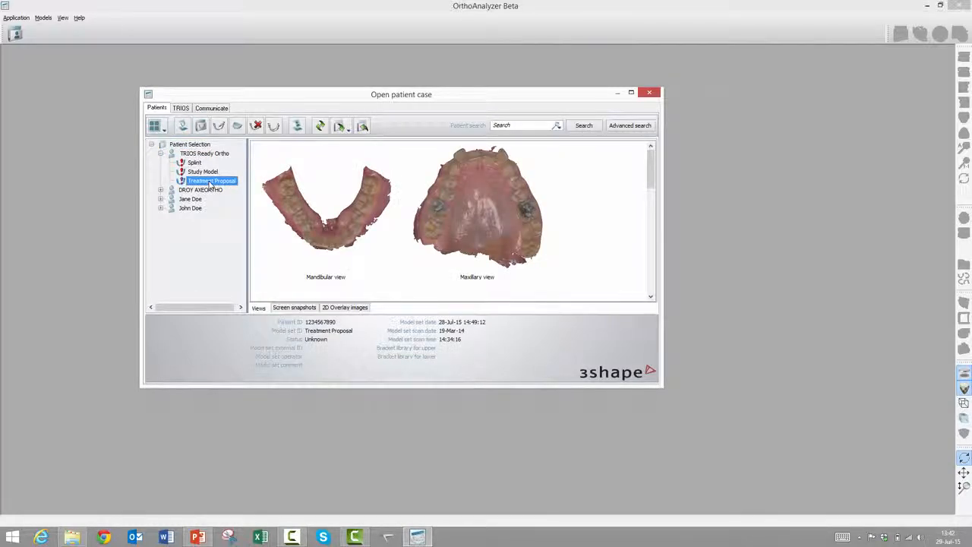
click(296, 307)
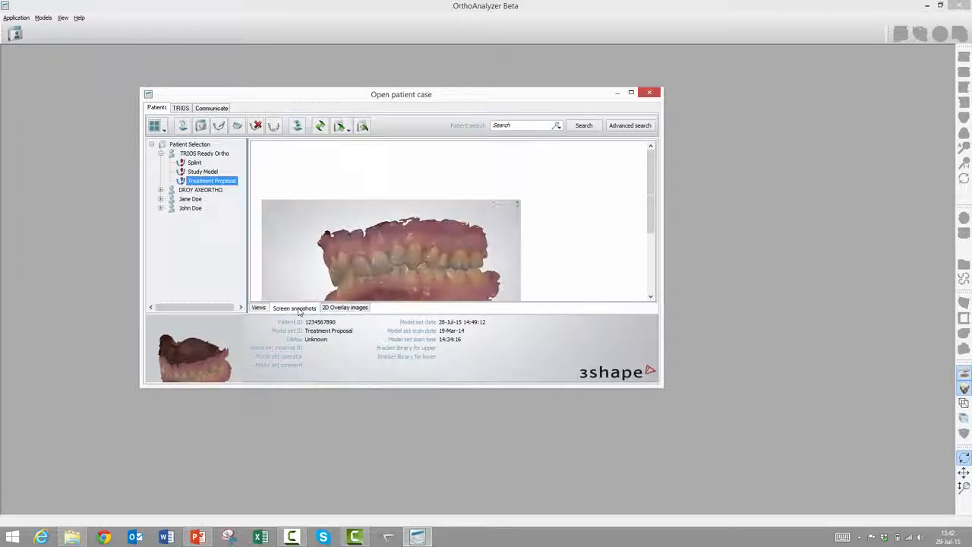
drag(651, 219, 650, 243)
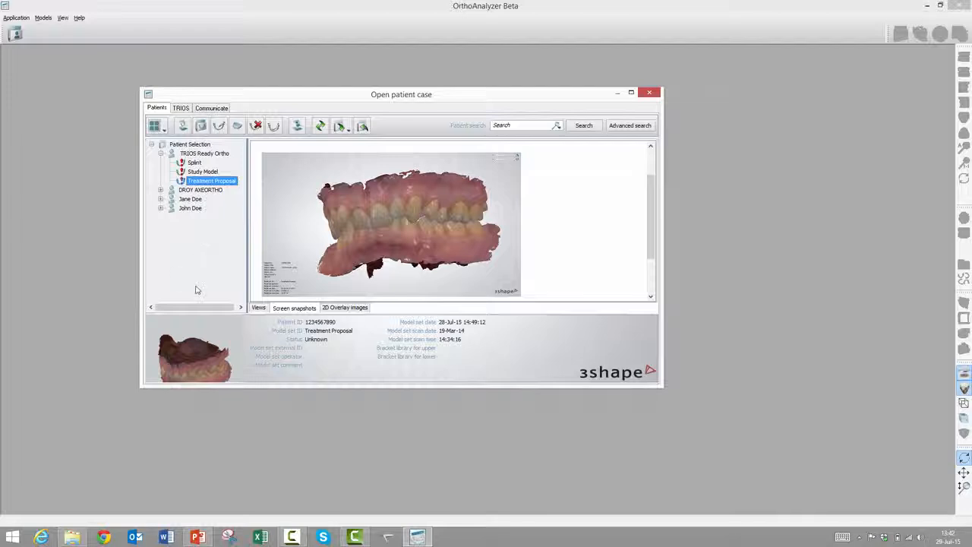
Reopen the Treatment Proposal model set and hide the scanner acquired texture to examine the plain white models.
double_click(212, 184)
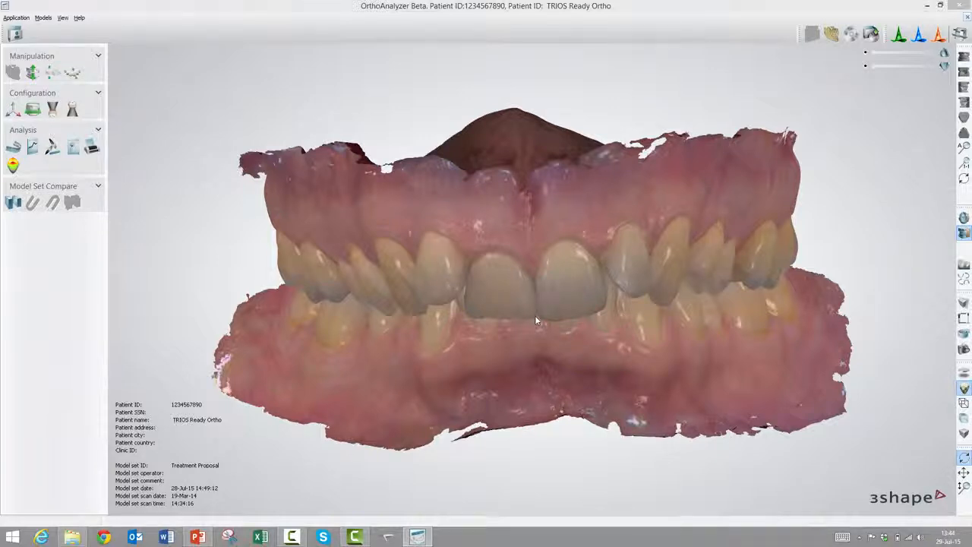
click(964, 389)
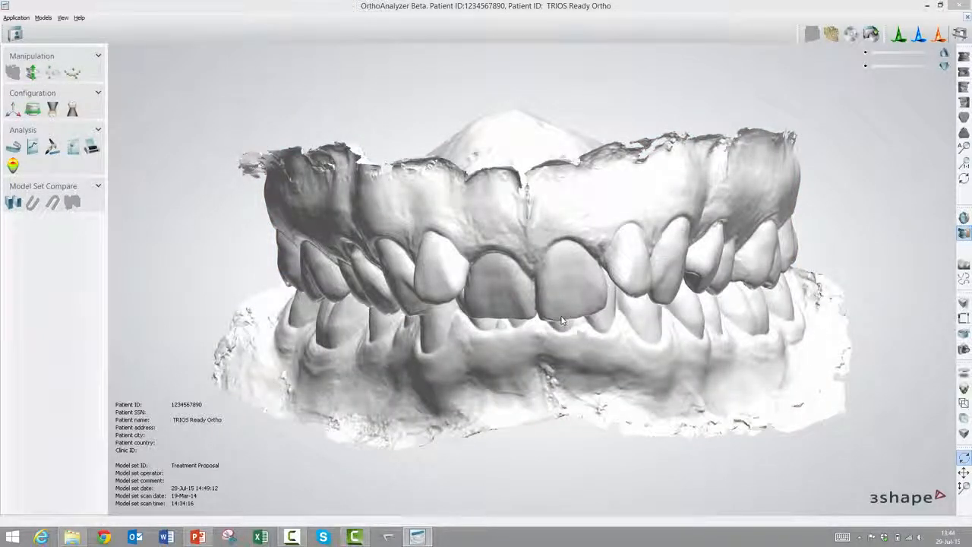
scroll(579, 311, up, 5)
scroll(579, 312, down, 5)
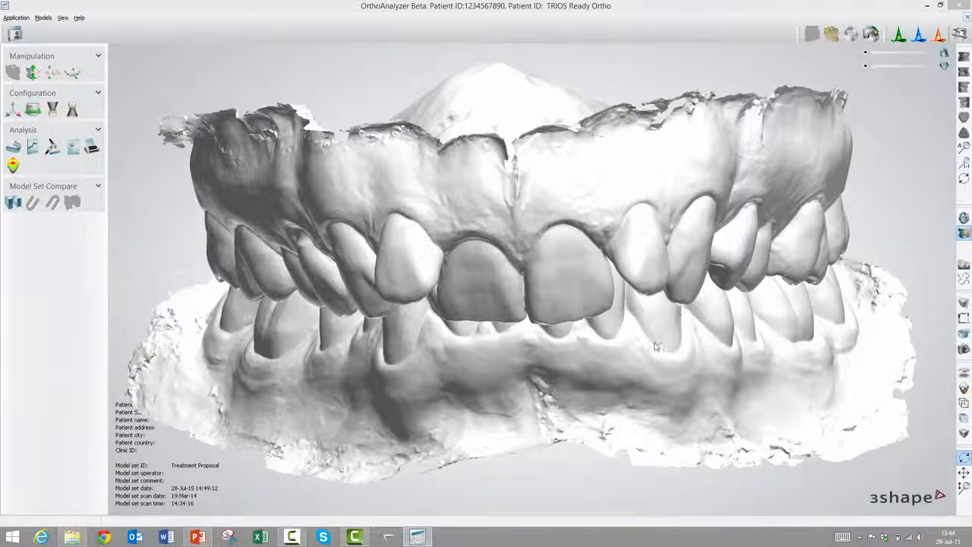
Show the models in beige plaster colour, inspect the patient's right side, and restore the scanner acquired texture and front view.
click(963, 374)
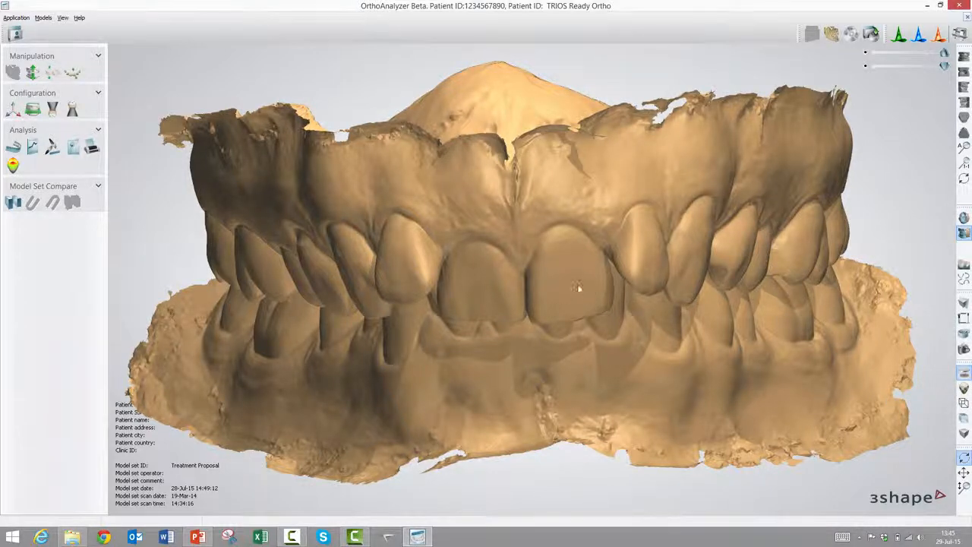
right_drag(580, 291, 628, 295)
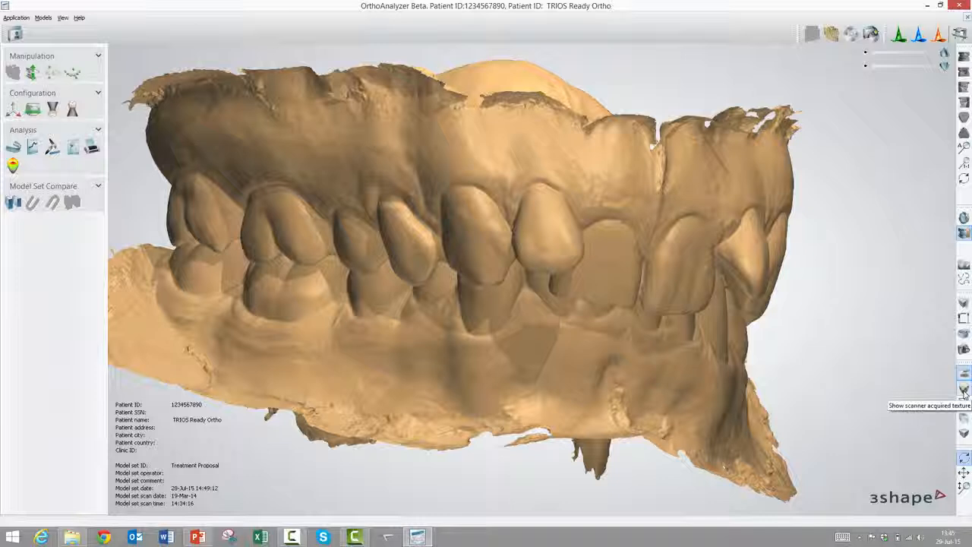
click(964, 390)
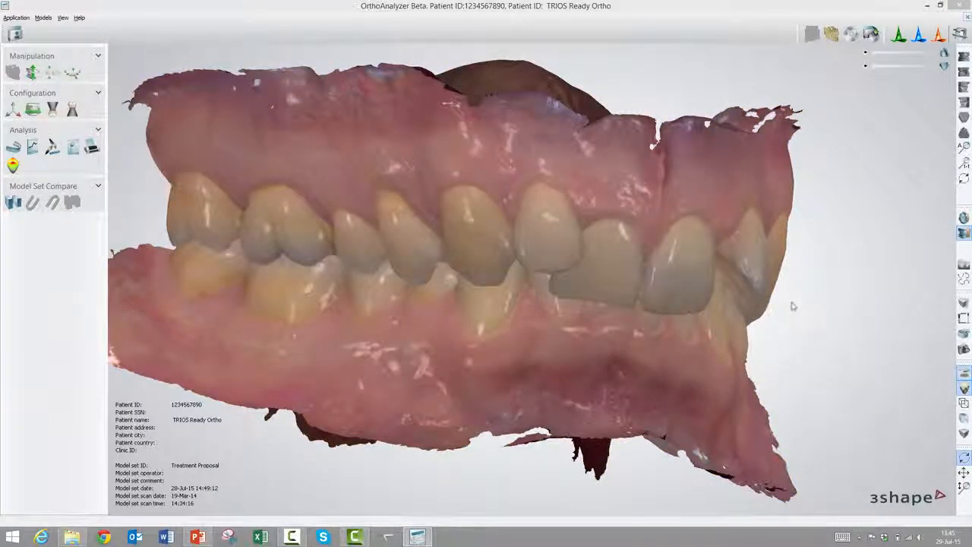
click(963, 56)
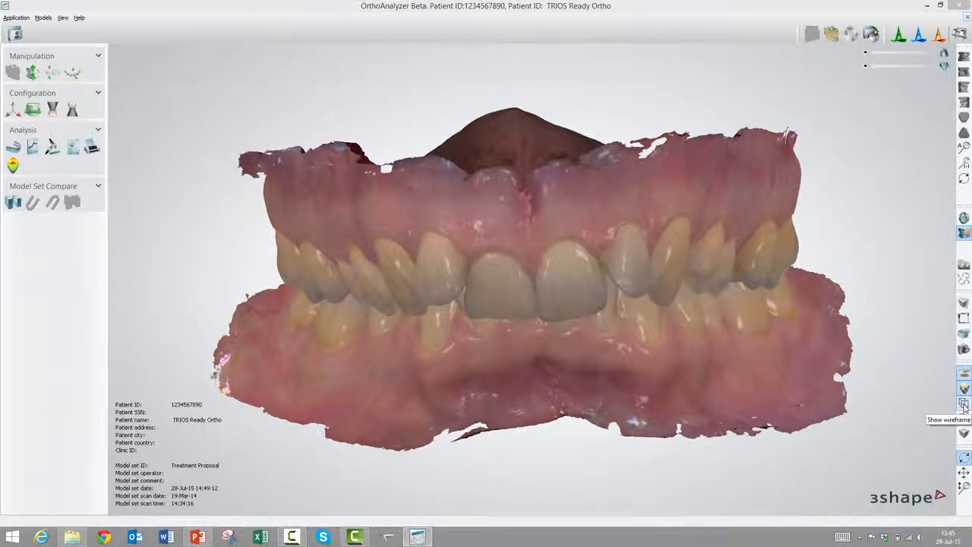
Show the wireframe, examine the triangle mesh around the upper central incisors at close range, and hide the wireframe.
click(963, 403)
scroll(505, 306, up, 2)
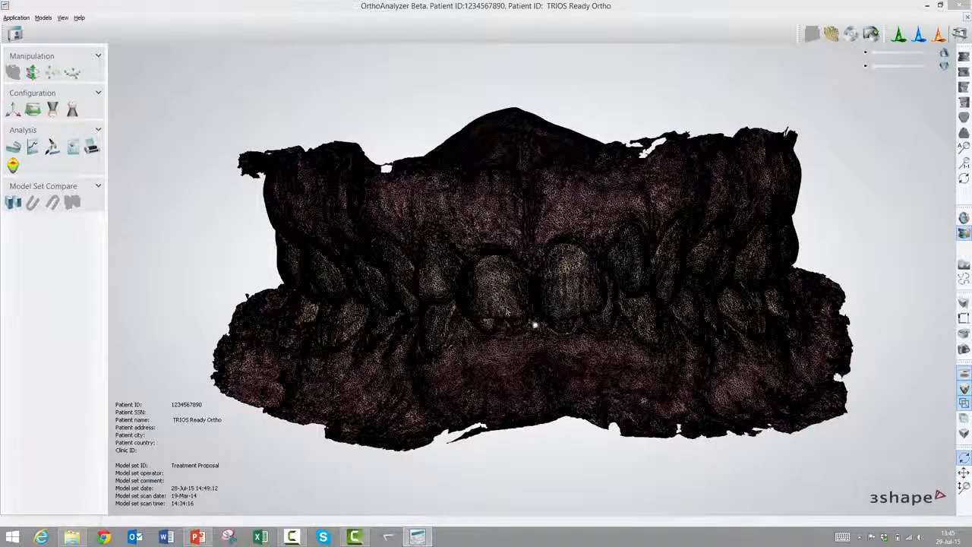
scroll(534, 323, up, 10)
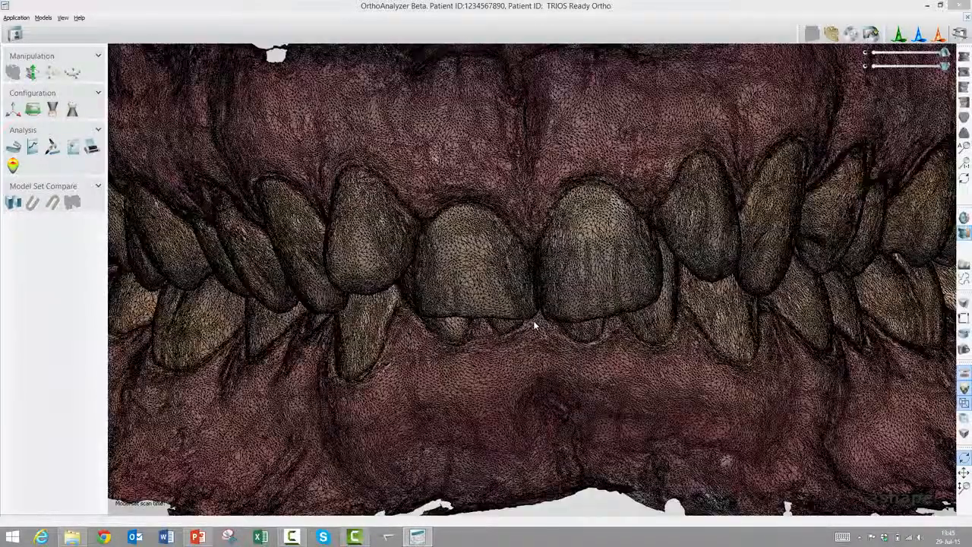
scroll(534, 324, up, 8)
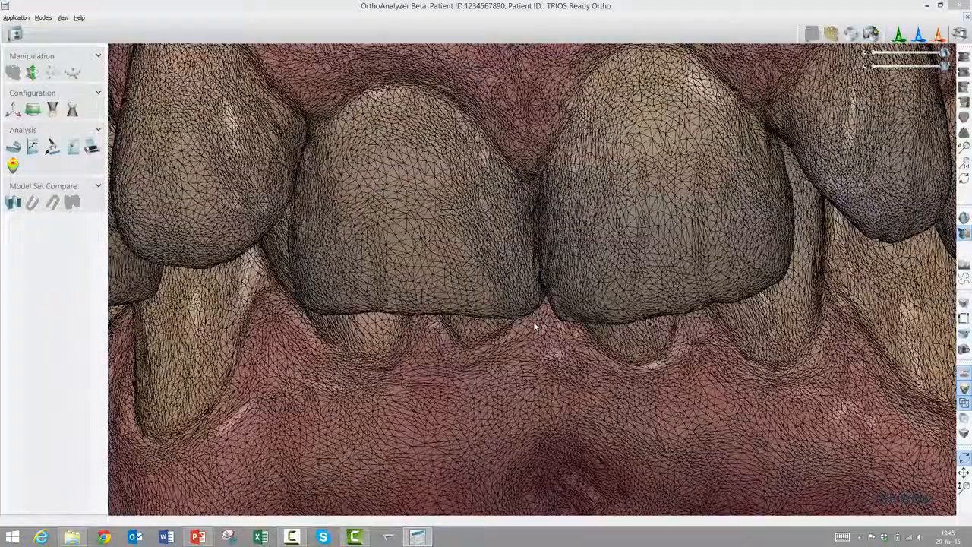
scroll(533, 323, up, 3)
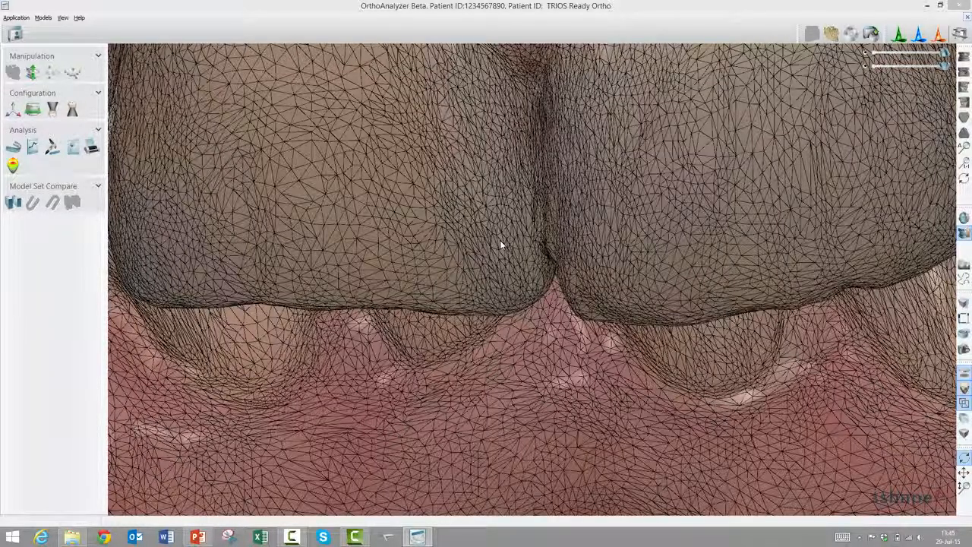
scroll(536, 207, down, 4)
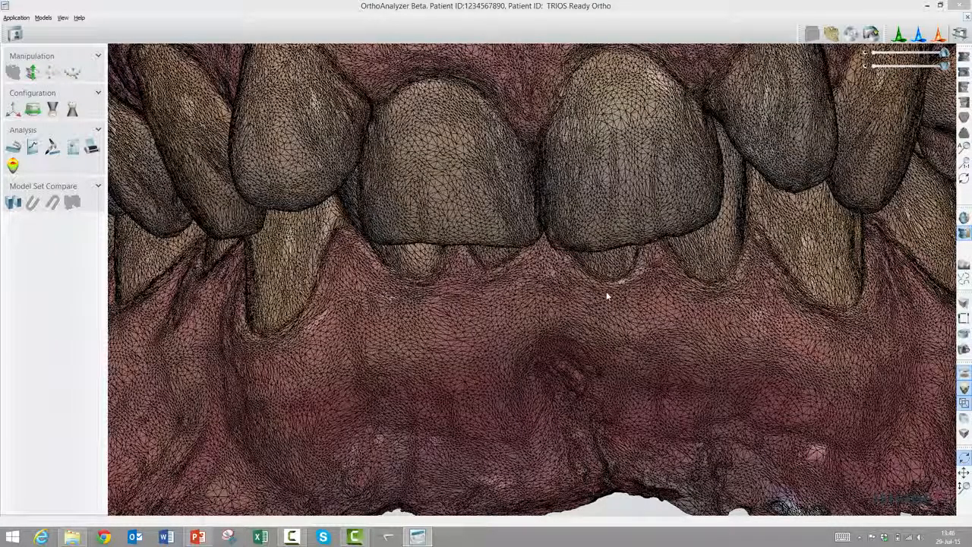
scroll(564, 264, down, 5)
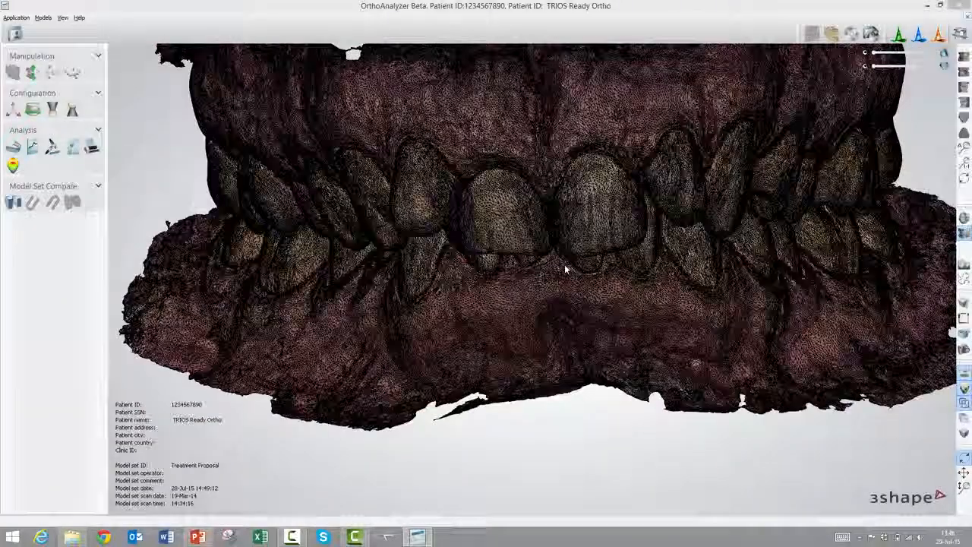
scroll(564, 265, down, 1)
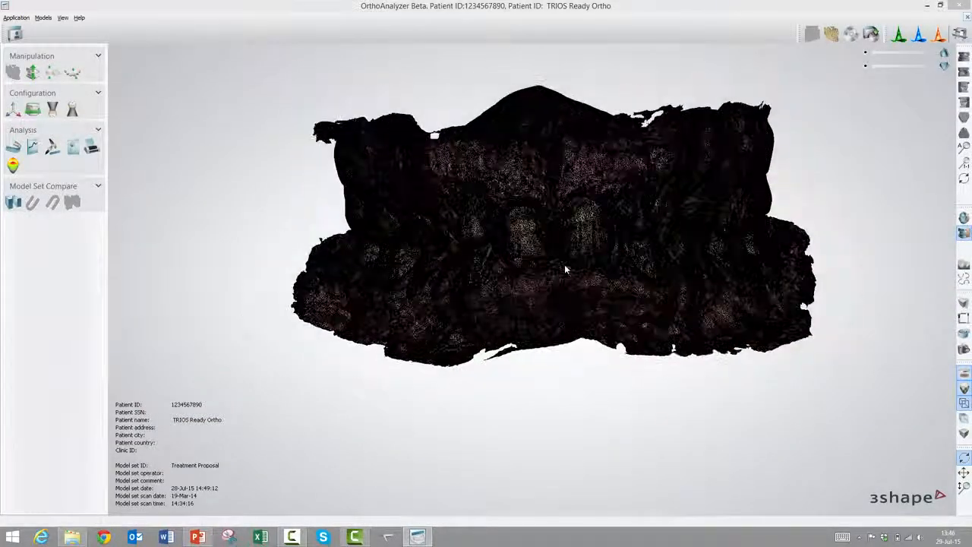
scroll(549, 273, up, 2)
scroll(548, 275, up, 2)
scroll(549, 272, up, 3)
click(962, 403)
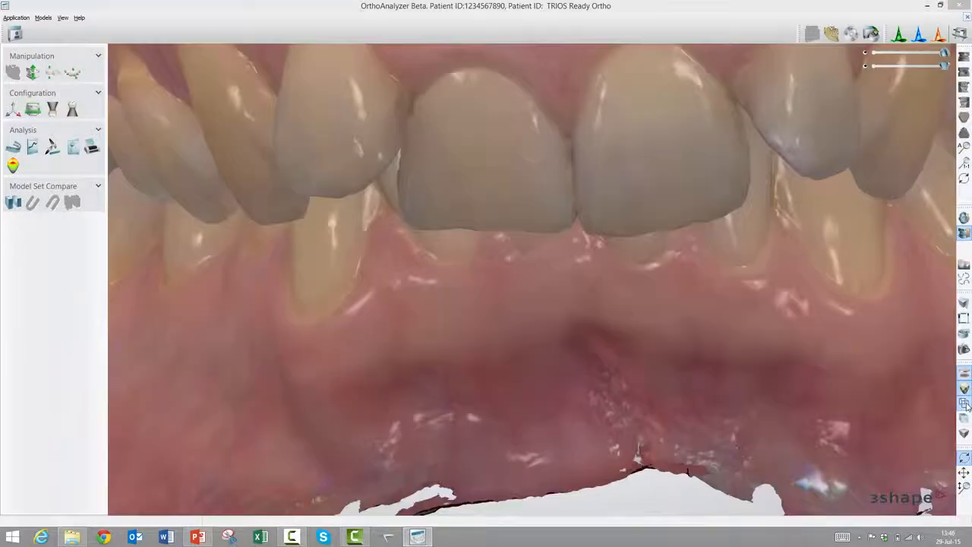
Return to the front view, make the models transparent to inspect them while rotating, and turn the transparency off.
click(963, 56)
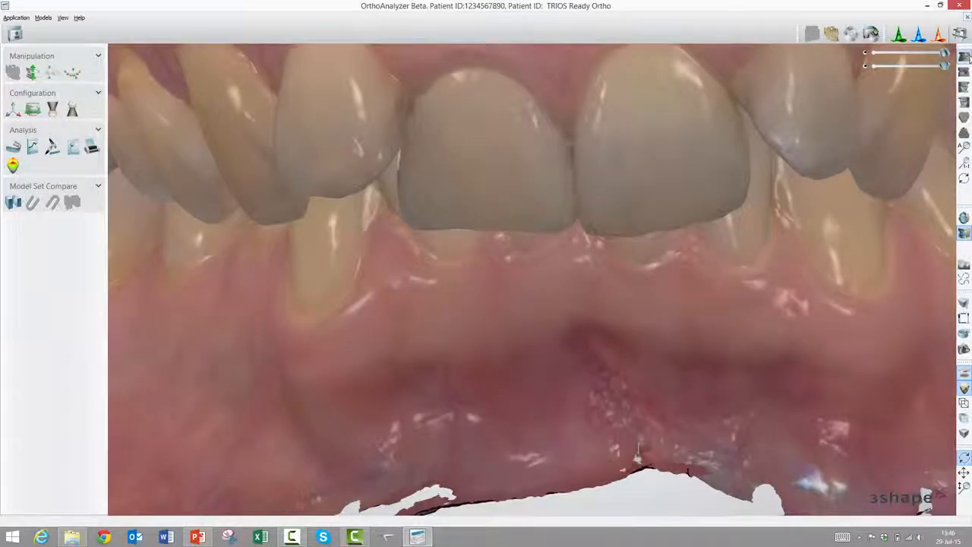
click(963, 418)
right_drag(565, 283, 549, 283)
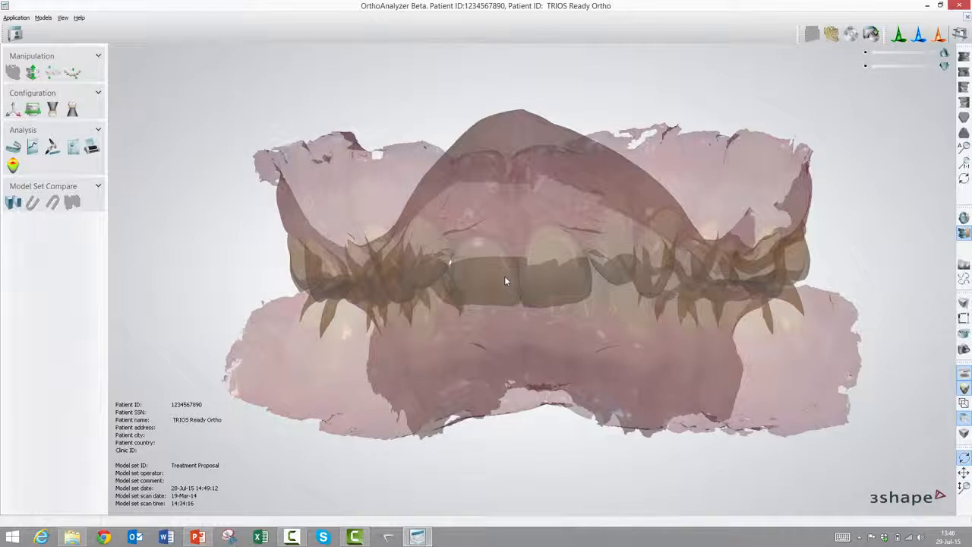
right_drag(493, 286, 471, 285)
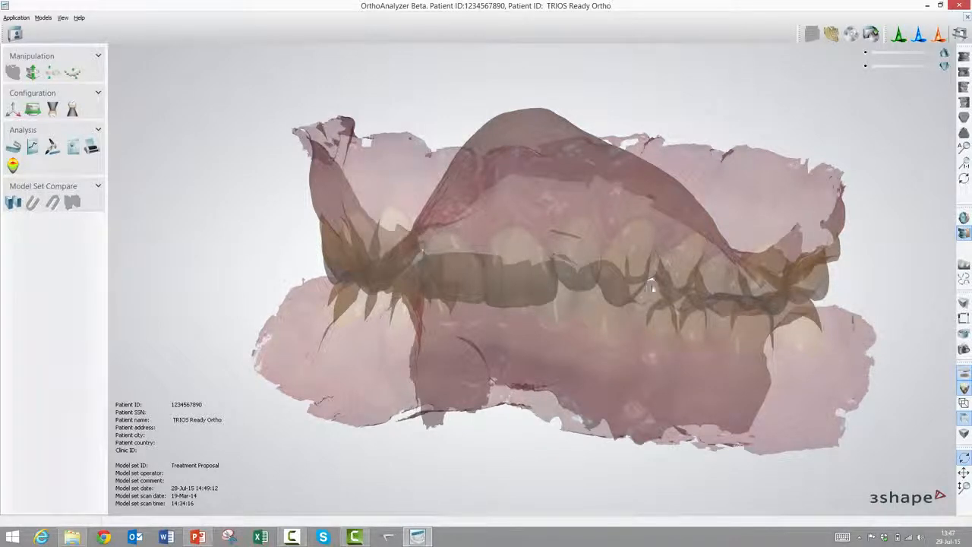
click(964, 420)
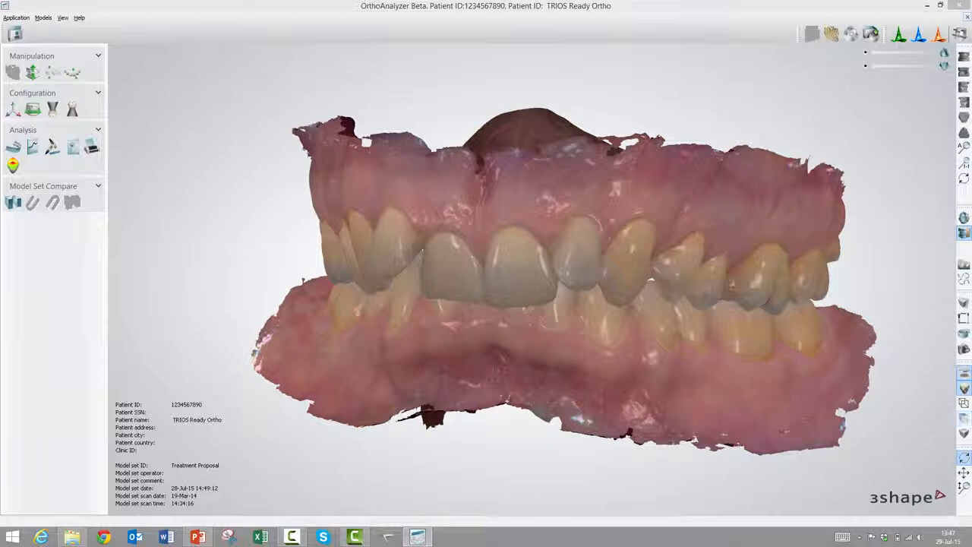
Enable perspective display, accept its warning, inspect the models from both sides, and switch the perspective off again.
click(963, 435)
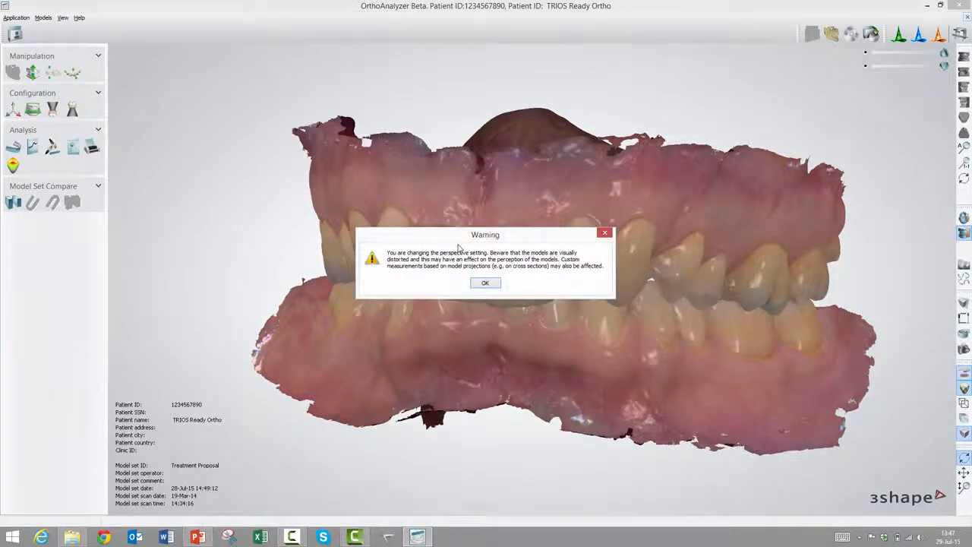
drag(454, 238, 526, 301)
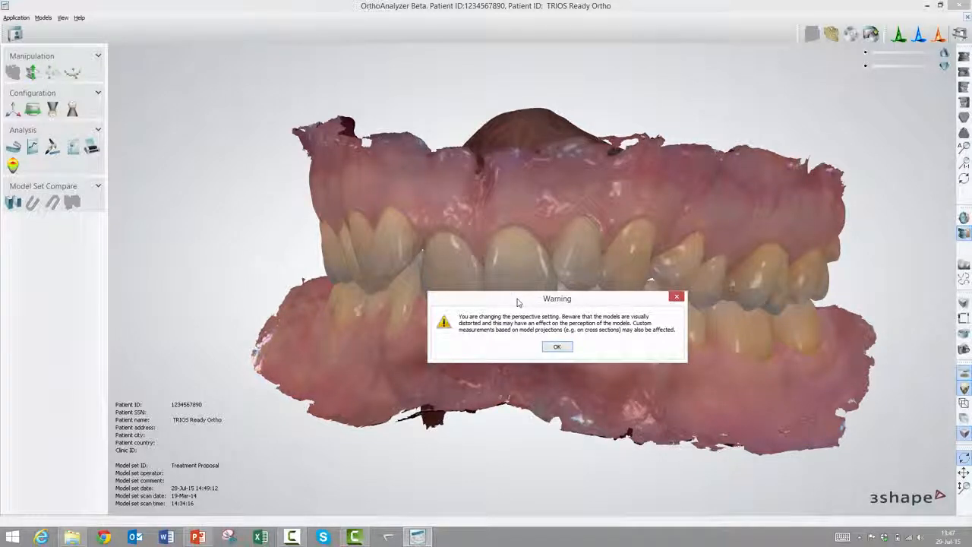
click(553, 347)
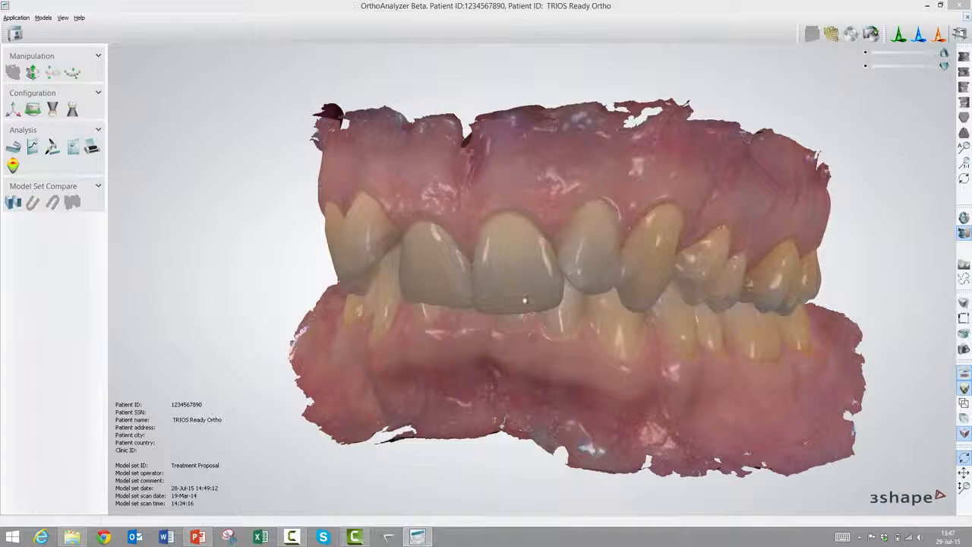
right_drag(507, 295, 546, 288)
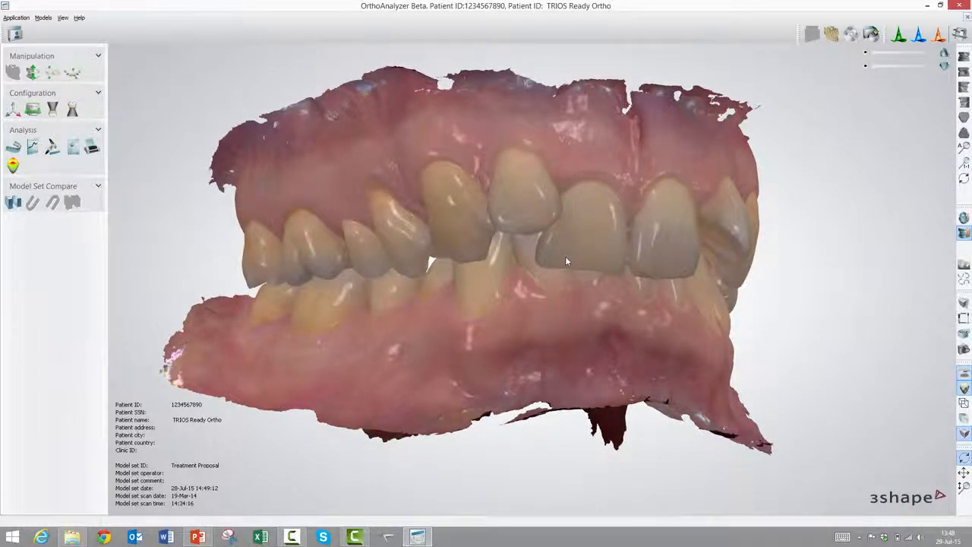
right_drag(600, 259, 550, 259)
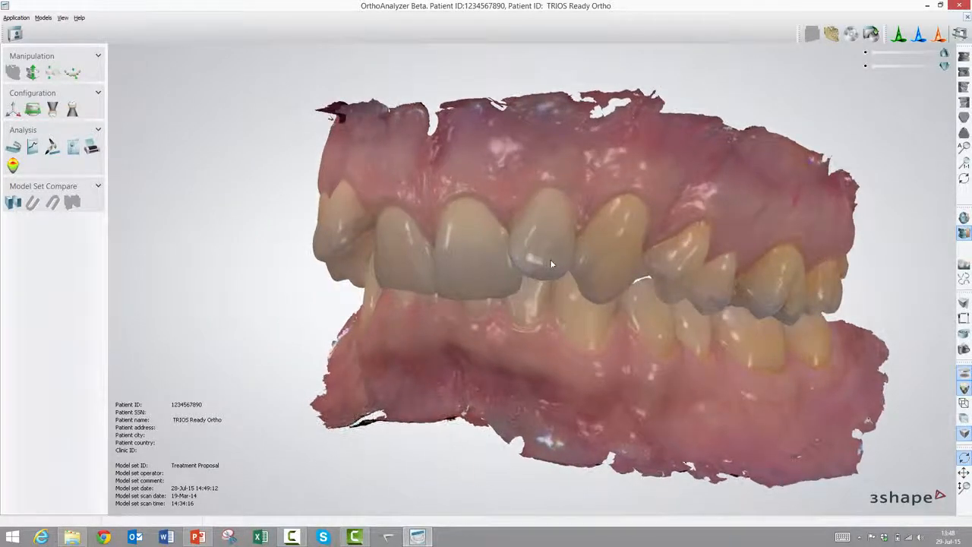
click(962, 436)
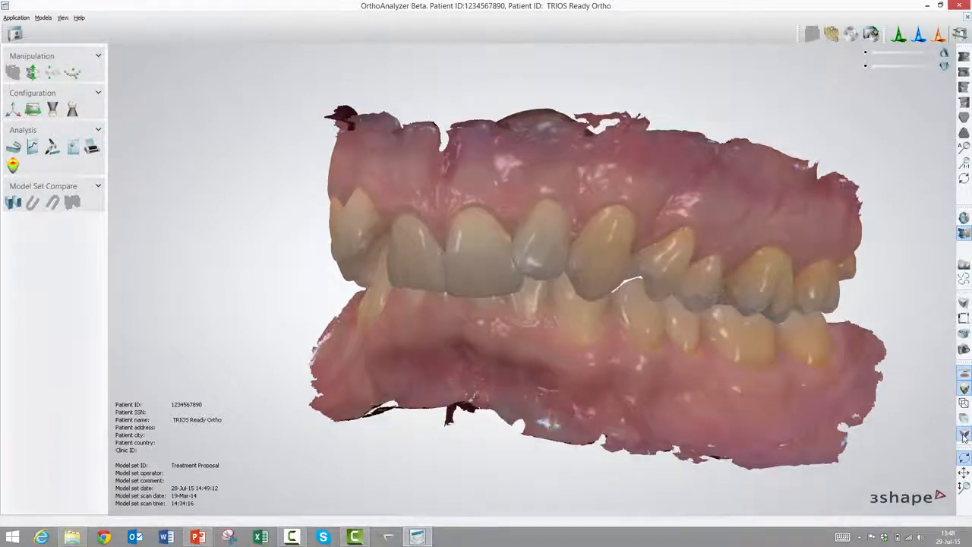
right_drag(499, 318, 533, 315)
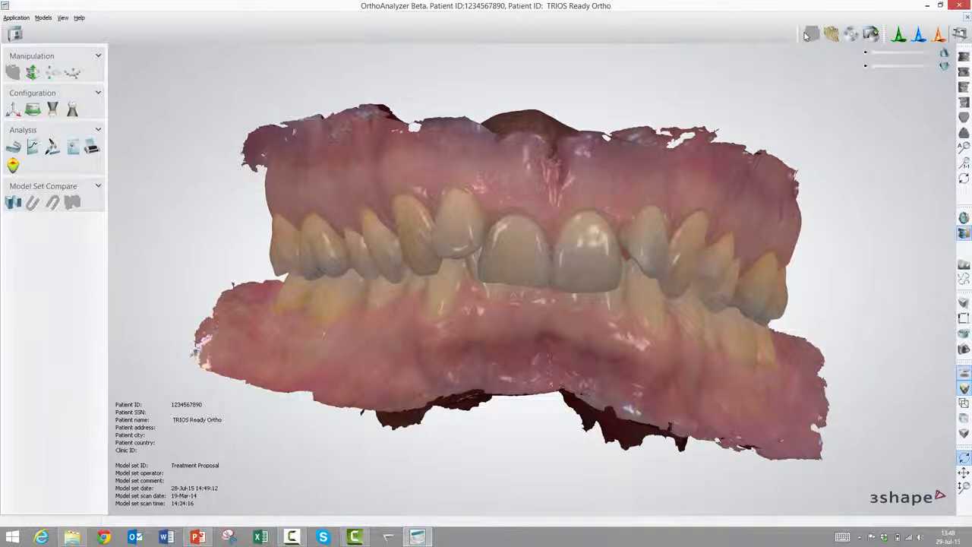
Dock the File management toolbar directly beside the command for opening a patient case.
drag(800, 34, 758, 35)
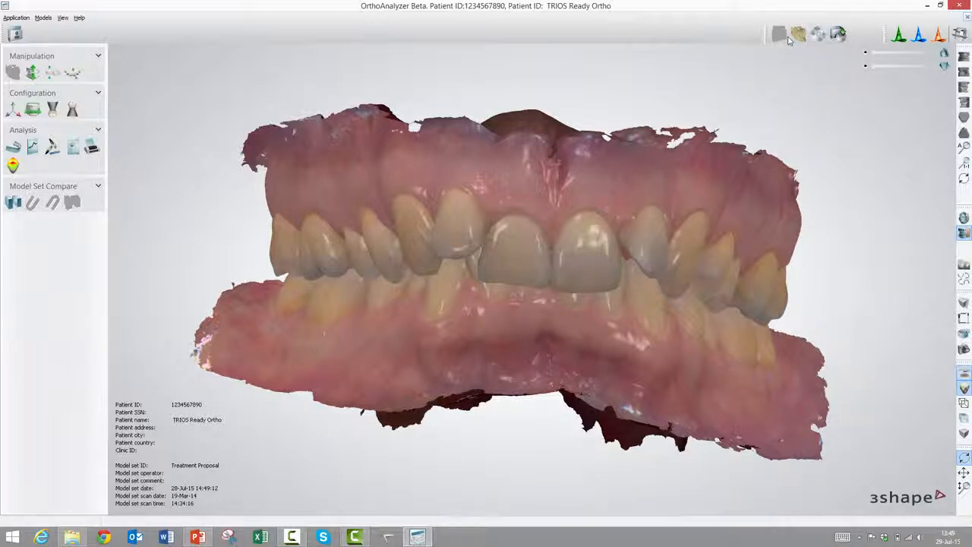
drag(767, 33, 31, 34)
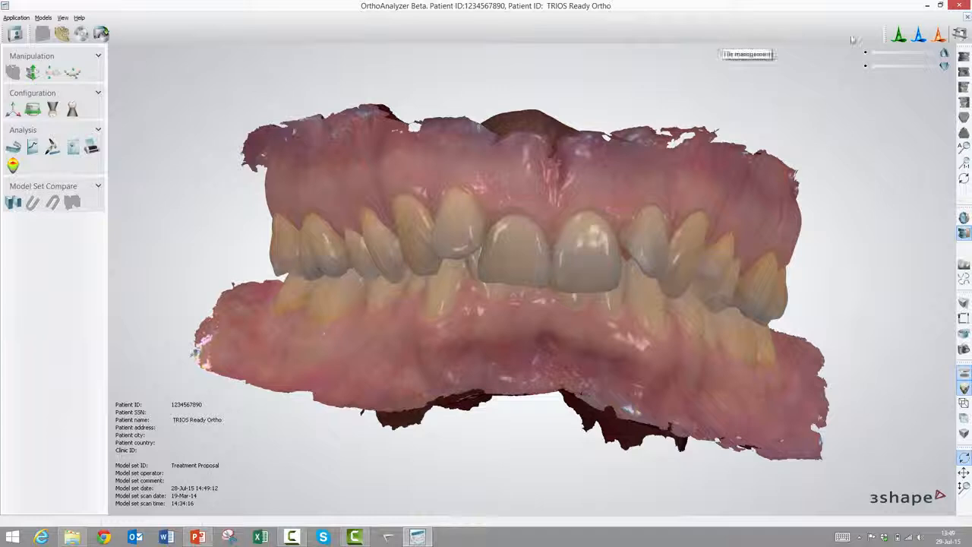
click(898, 35)
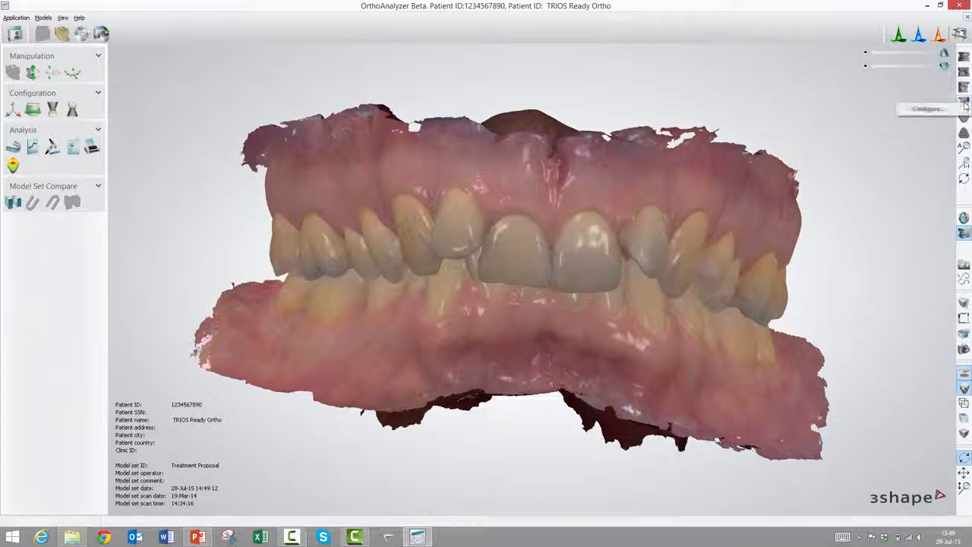
Review the File management buttons in the toolbar configuration and hide the IDB Workflow button from the Workflows toolbar.
right_click(964, 105)
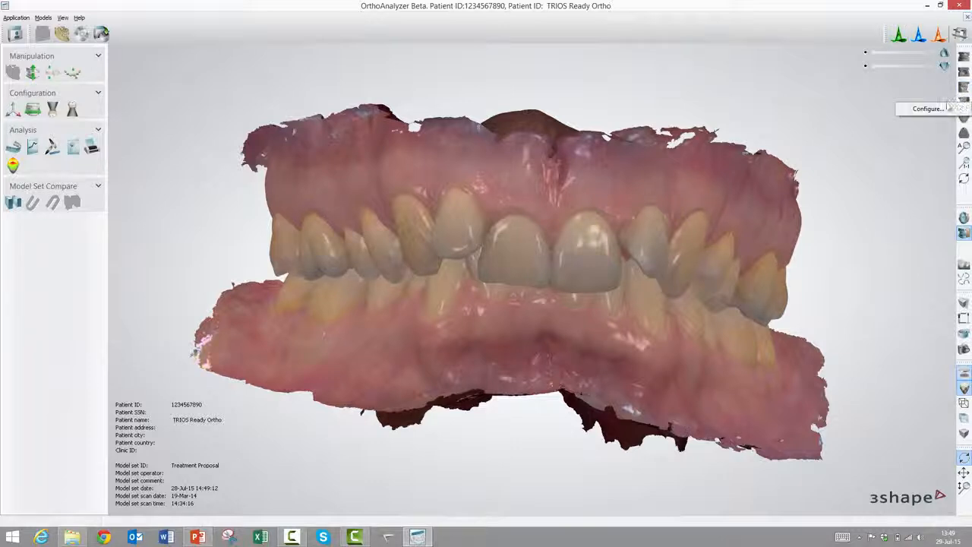
right_click(908, 35)
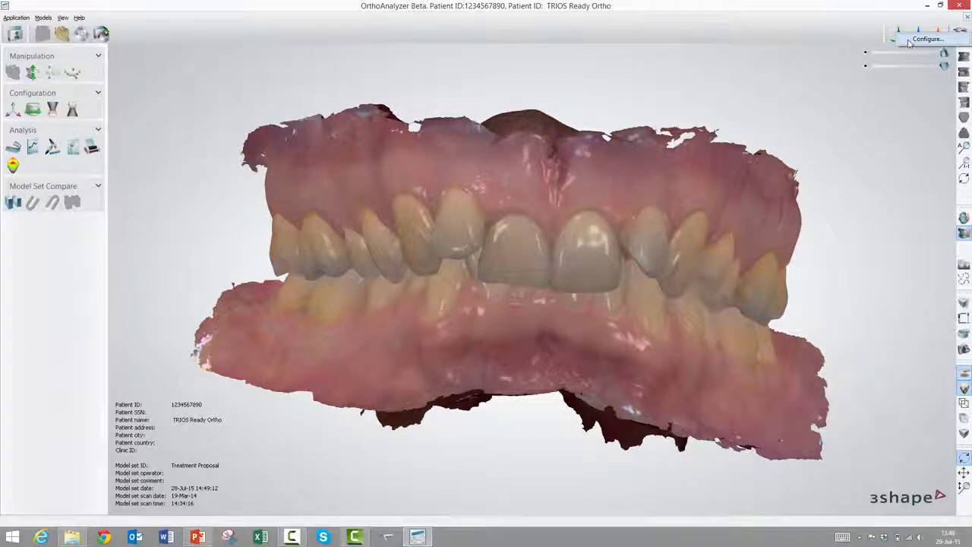
click(909, 42)
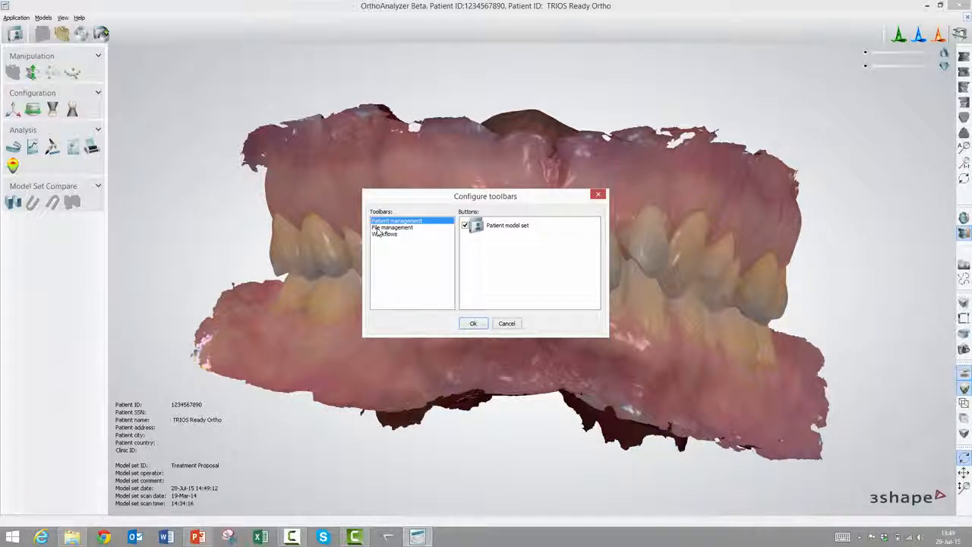
click(377, 228)
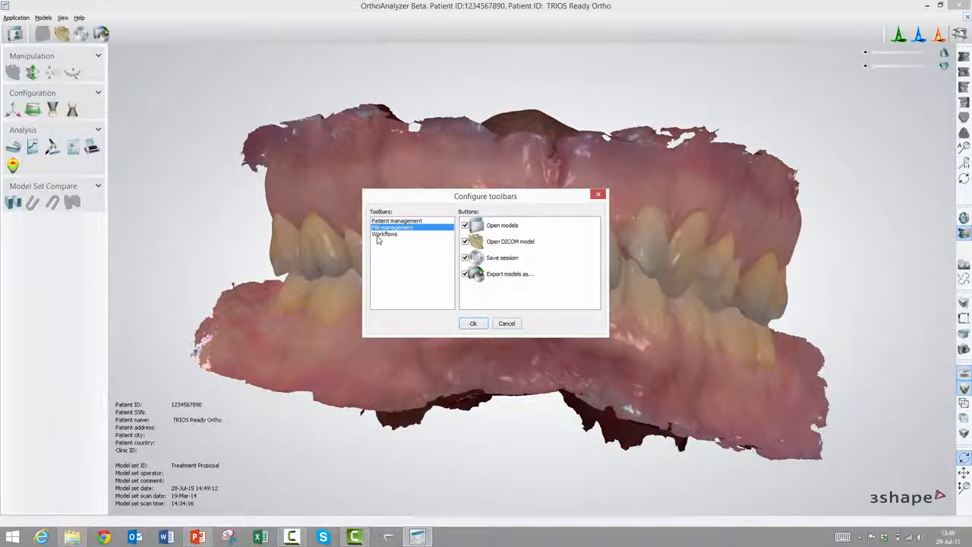
click(377, 235)
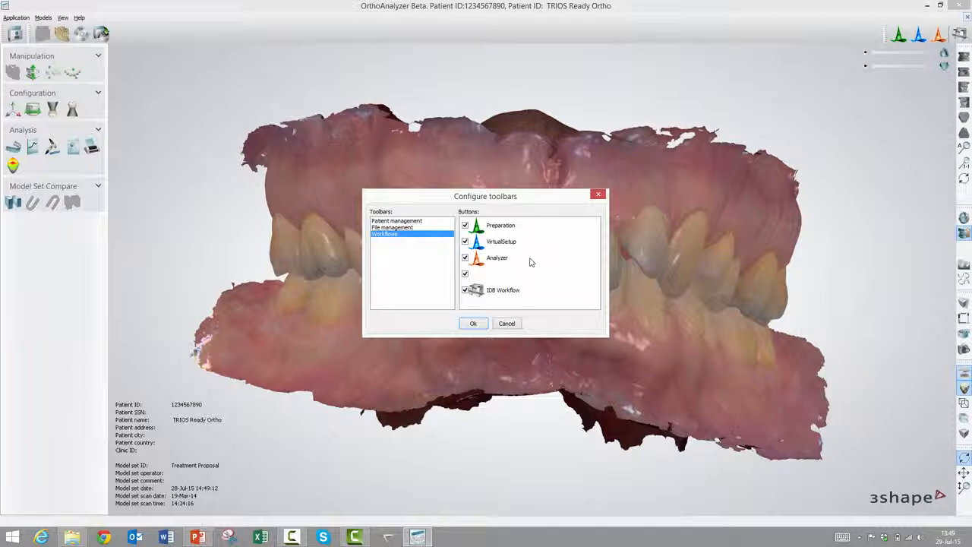
click(467, 291)
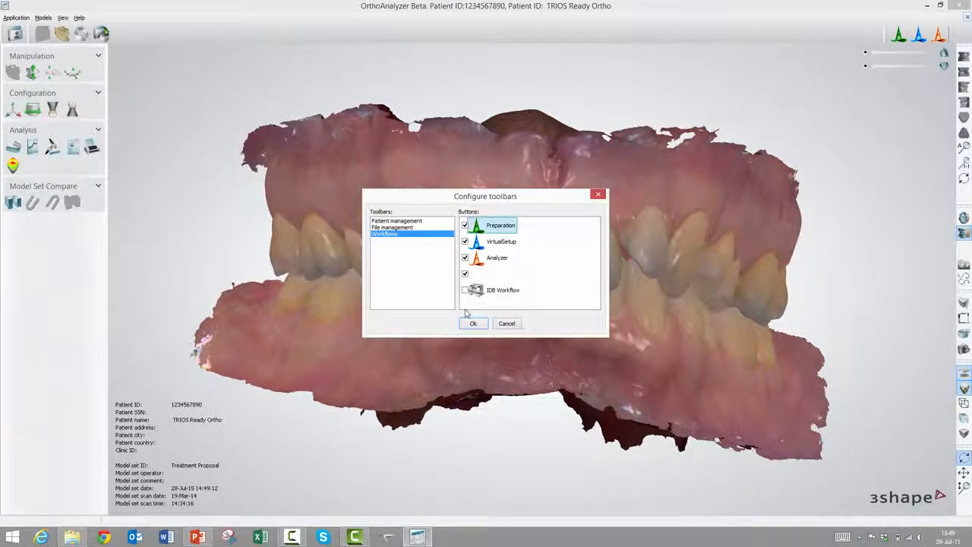
click(473, 322)
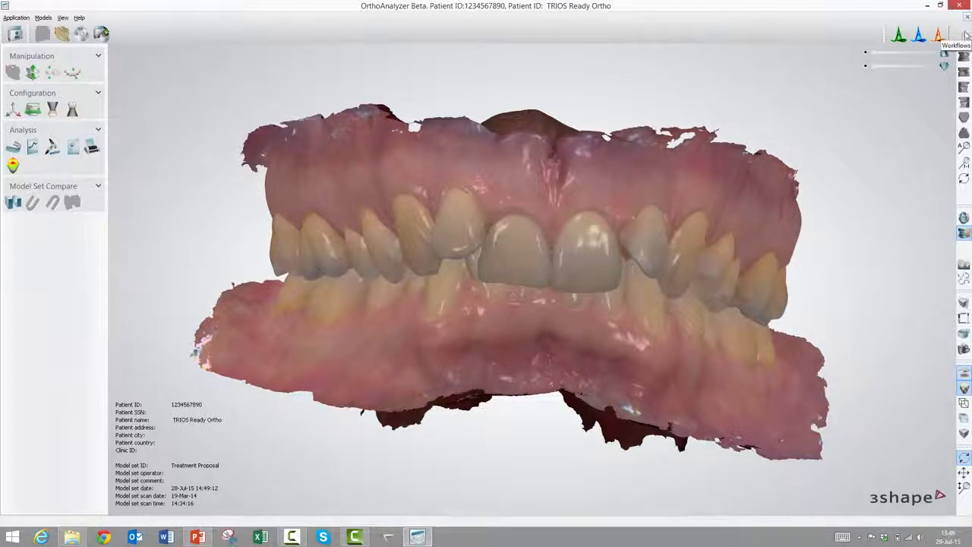
Reopen the toolbar configuration and restore the IDB Workflow button to the Workflows toolbar.
right_click(962, 31)
click(923, 38)
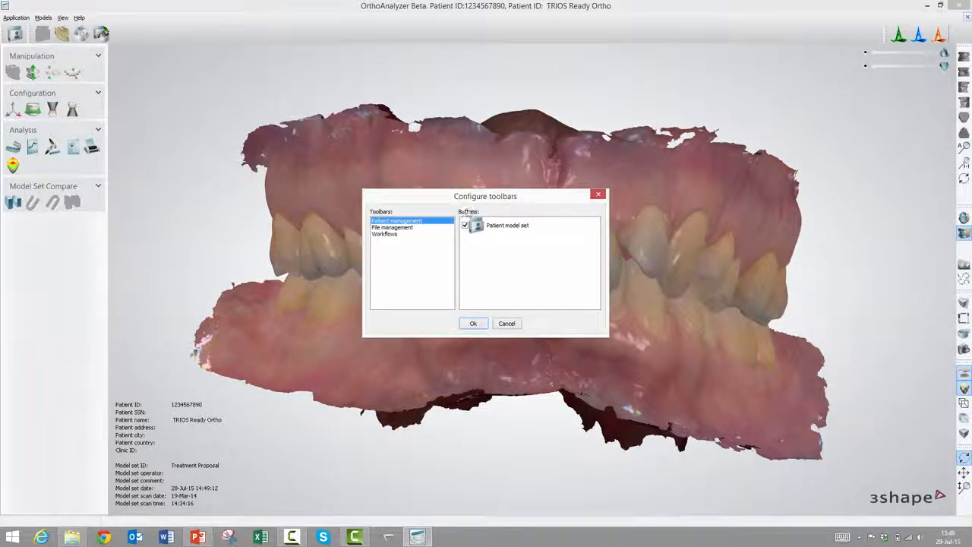
click(383, 233)
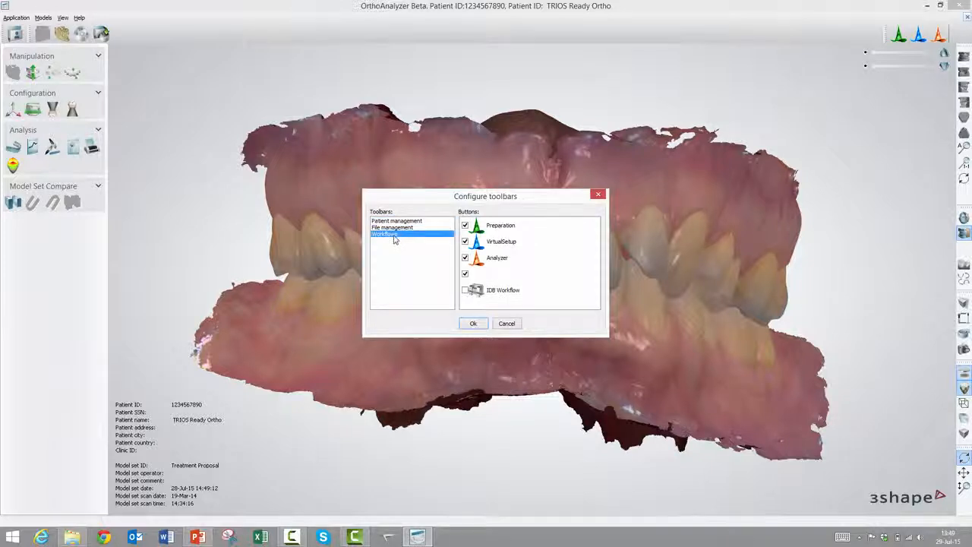
click(464, 290)
click(473, 324)
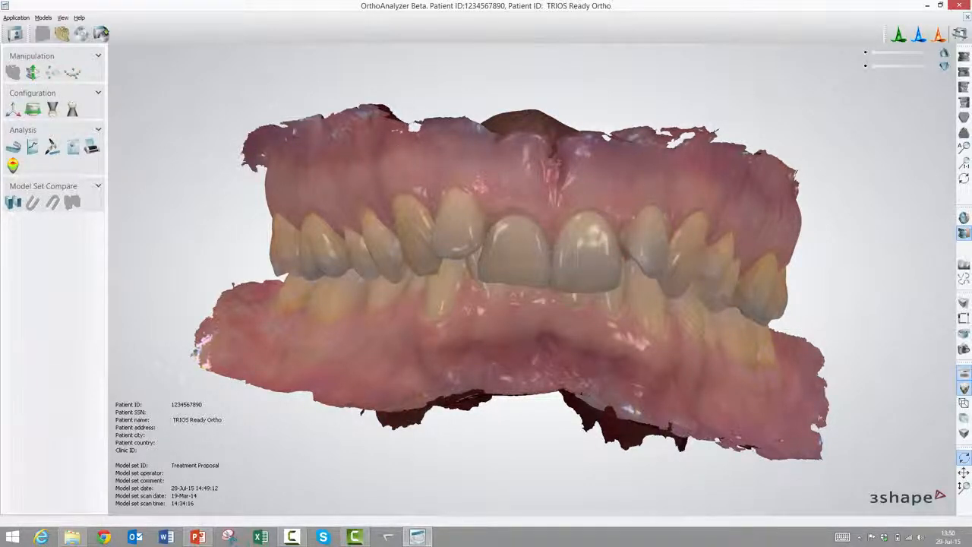
mouse_move(581, 282)
right_down()
mouse_move(568, 280)
mouse_move(577, 284)
right_up()
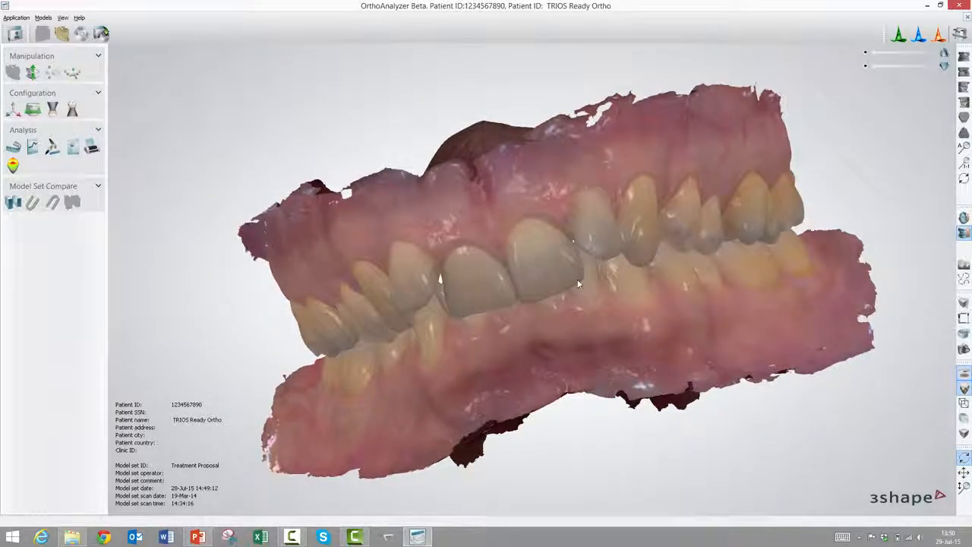